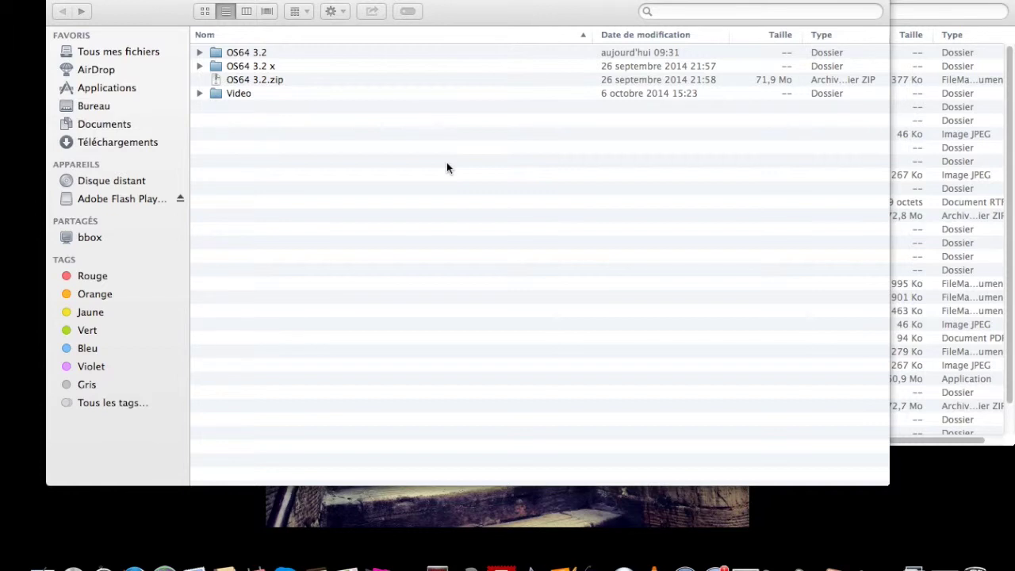
# - Launch the OS64 3.2 application from inside the OS64 3.2 folder
pyautogui.click(199, 52)
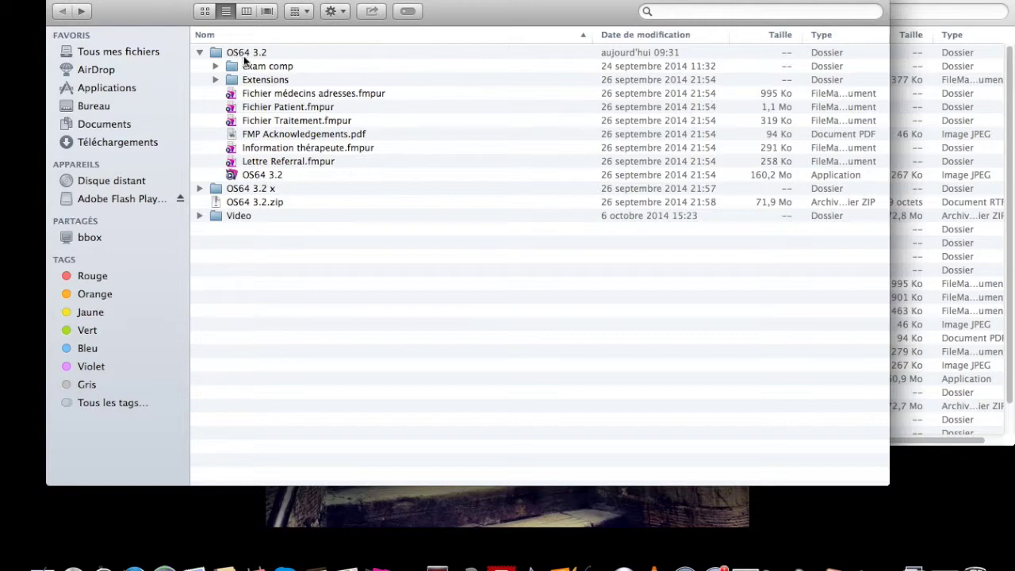
pyautogui.click(250, 175)
pyautogui.doubleClick(250, 174)
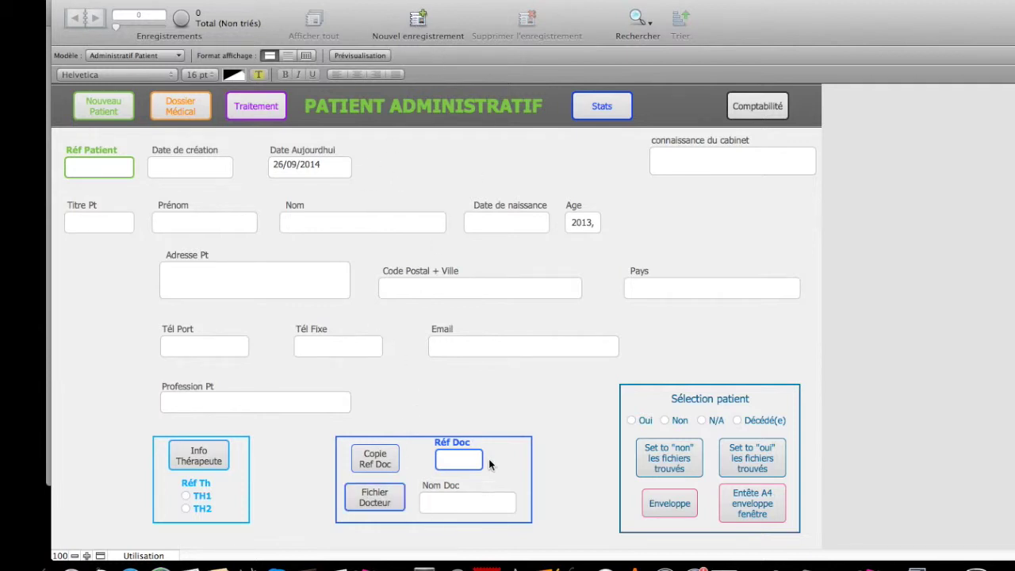
# - Open the doctors' file and choose Fichier médecins adresses.fmpur from the OS64 V2.2.1 folder as the record import source
pyautogui.click(375, 507)
pyautogui.click(375, 497)
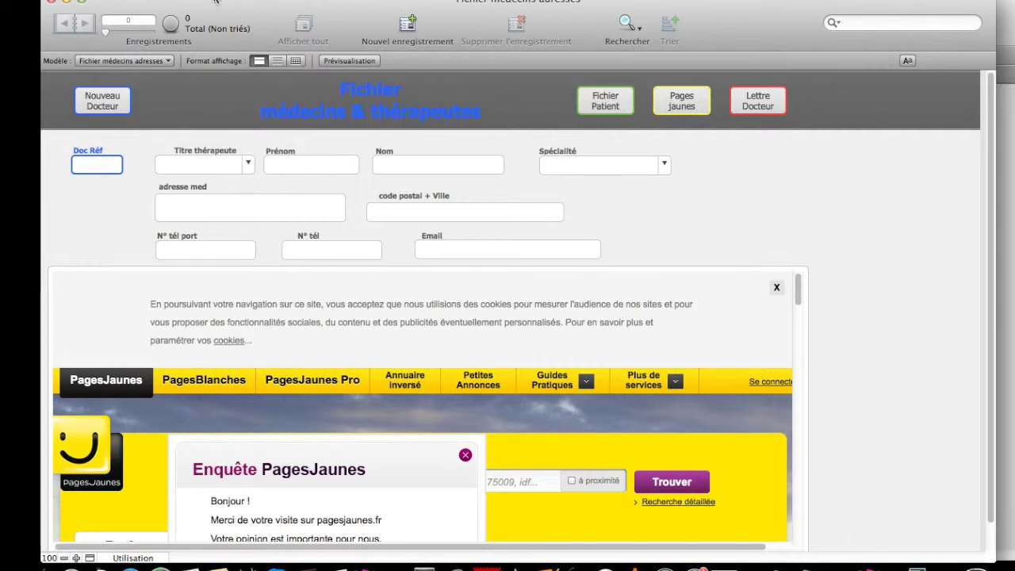
pyautogui.click(117, 1)
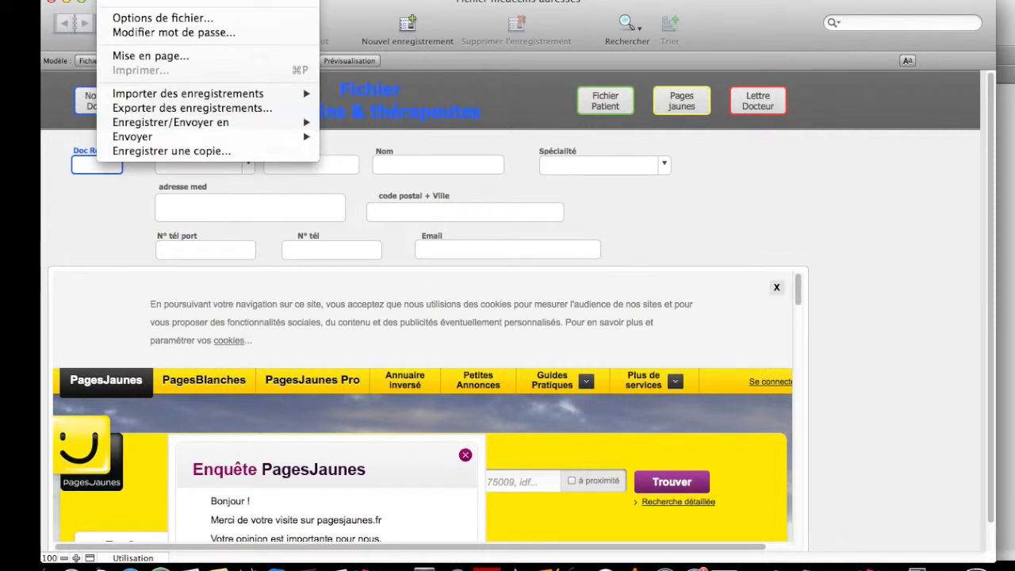
pyautogui.moveTo(170, 95)
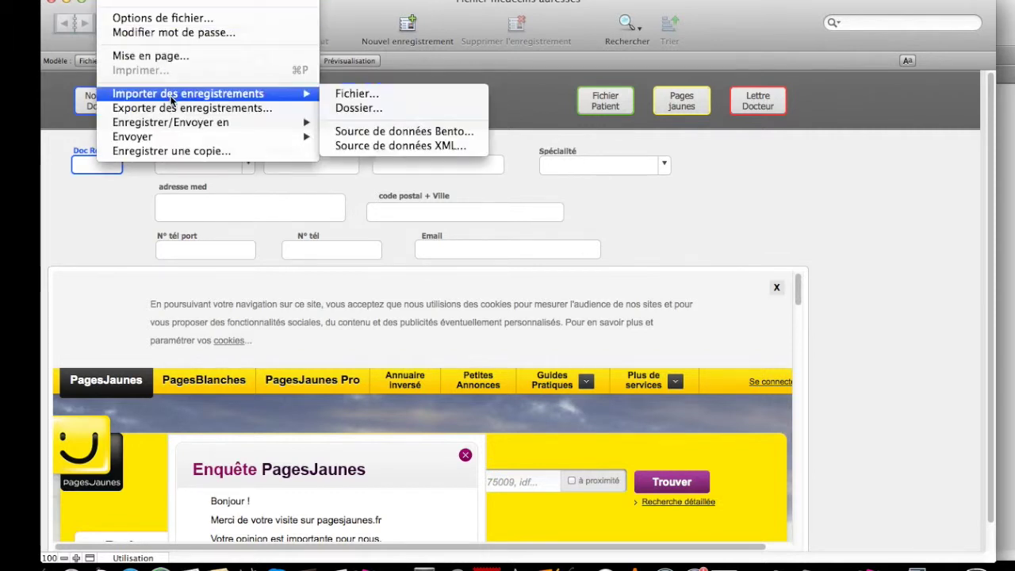
pyautogui.click(338, 96)
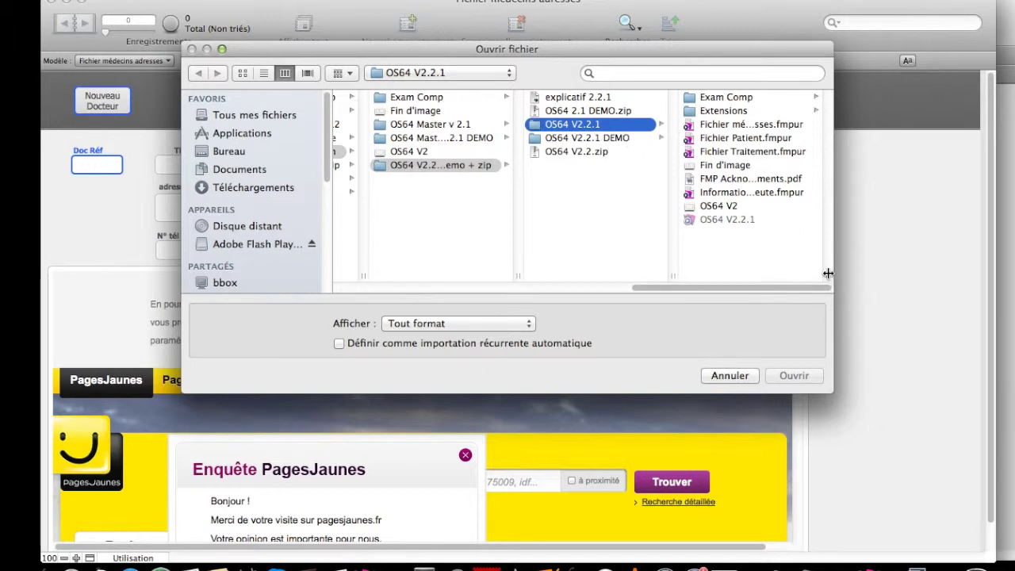
pyautogui.moveTo(827, 273); pyautogui.dragTo(939, 273)
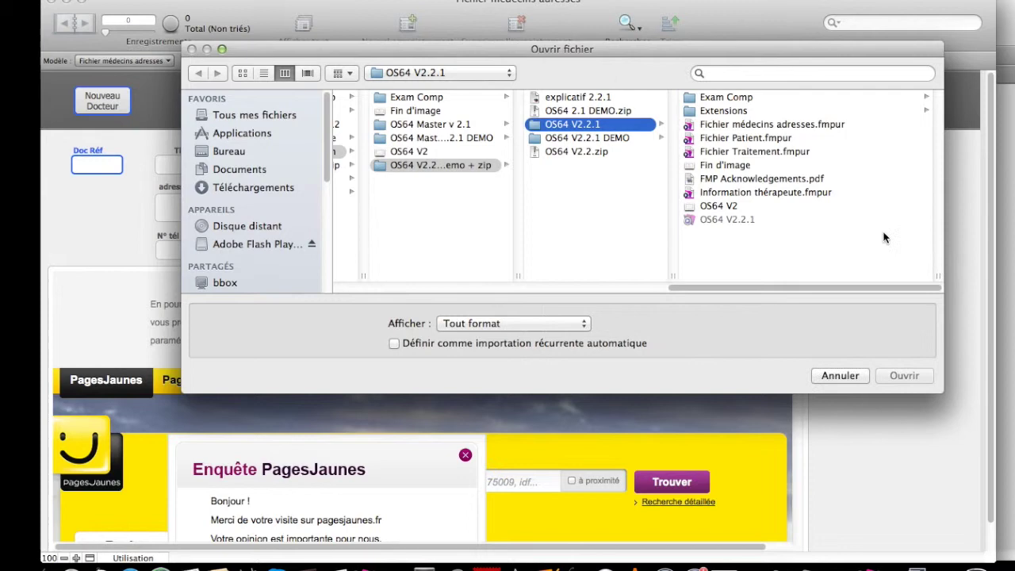
pyautogui.click(760, 123)
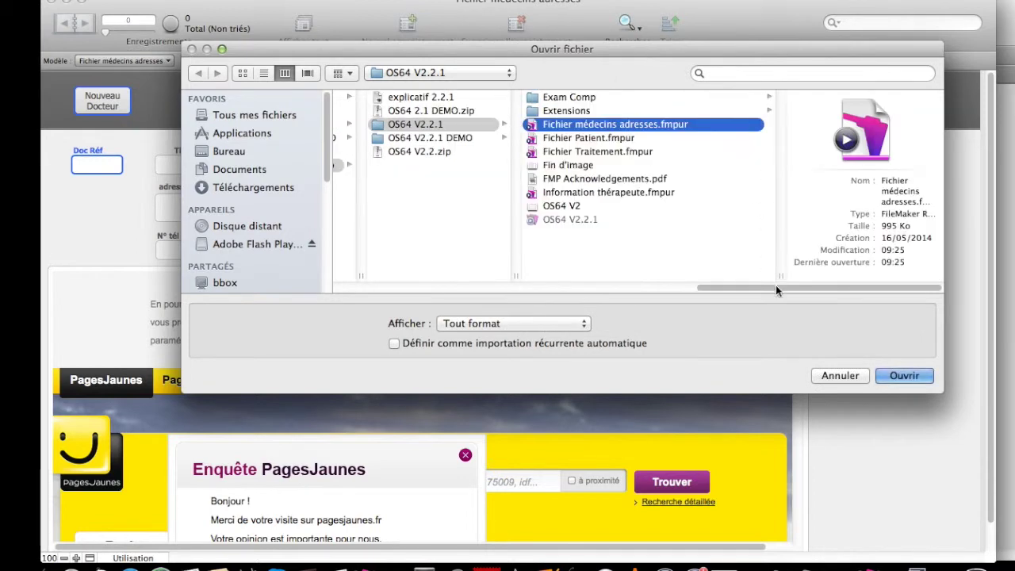
pyautogui.click(901, 376)
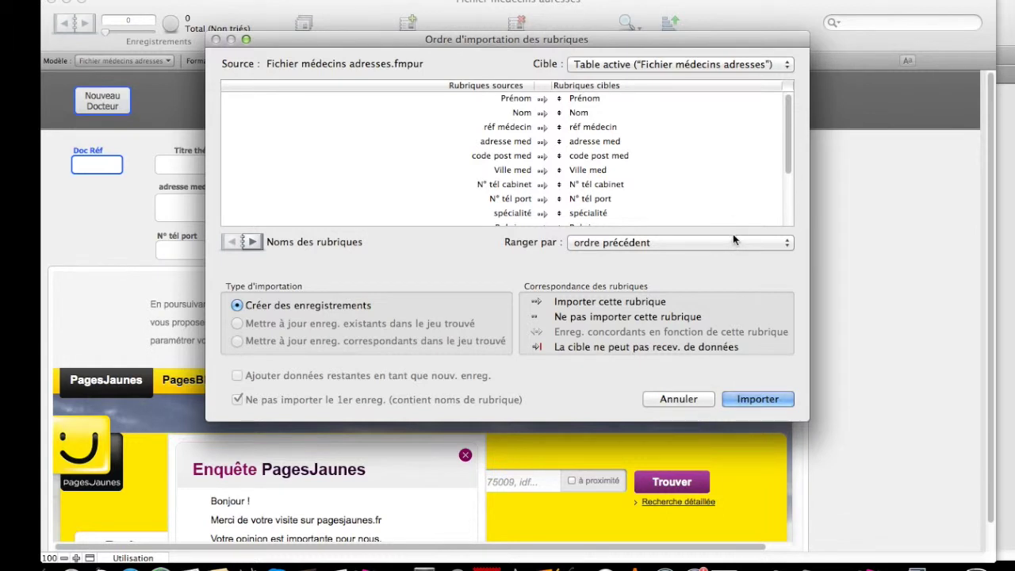
# - Import the doctor records by matching field names, excluding réf médecin and enabling automatic entry of values during import
pyautogui.scroll(-3, 570, 200)
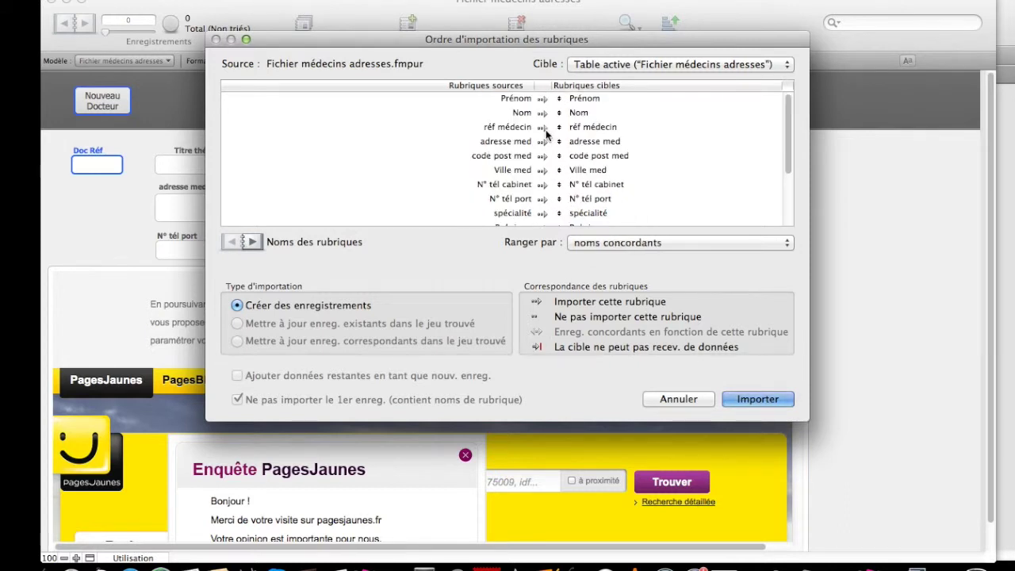
pyautogui.click(542, 128)
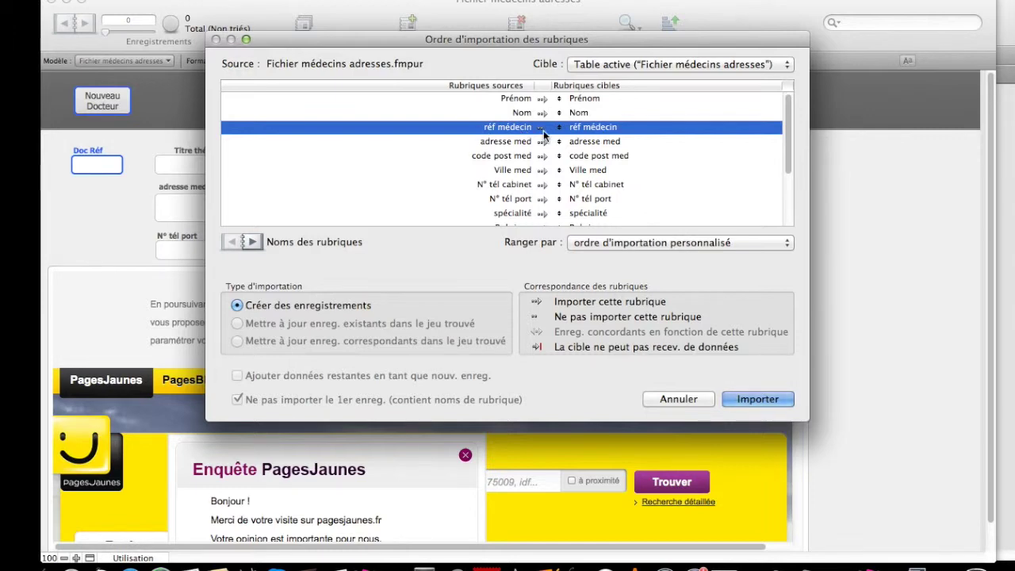
pyautogui.click(758, 396)
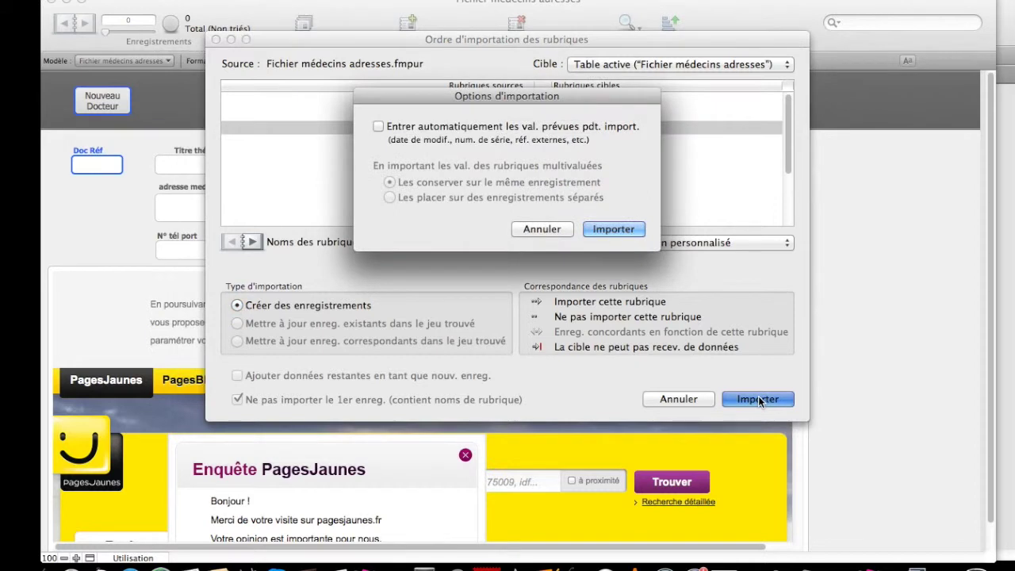
pyautogui.click(380, 128)
pyautogui.click(623, 232)
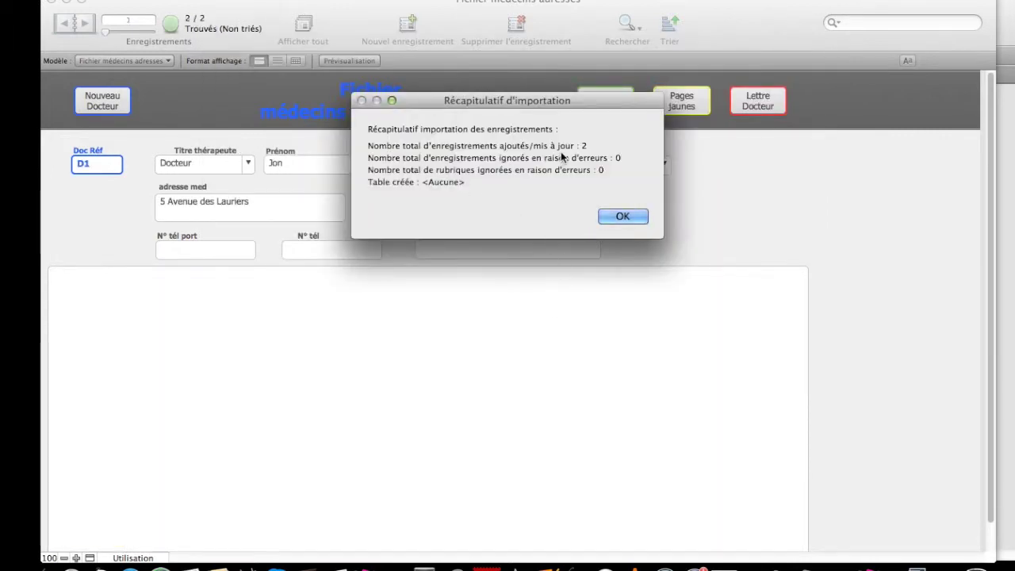
pyautogui.click(633, 219)
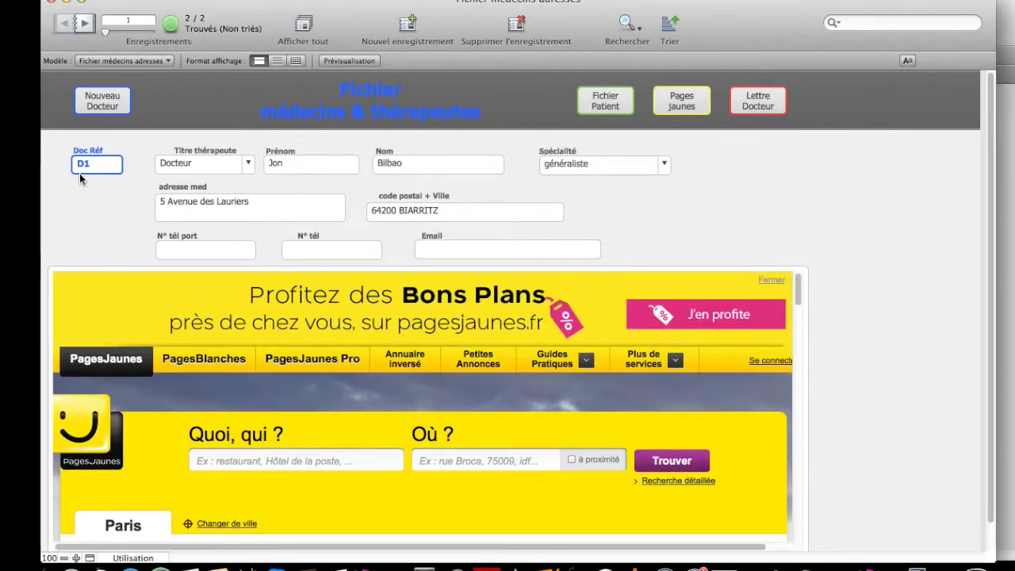
# - Review the imported doctor records one by one and return to the patient file
pyautogui.click(84, 22)
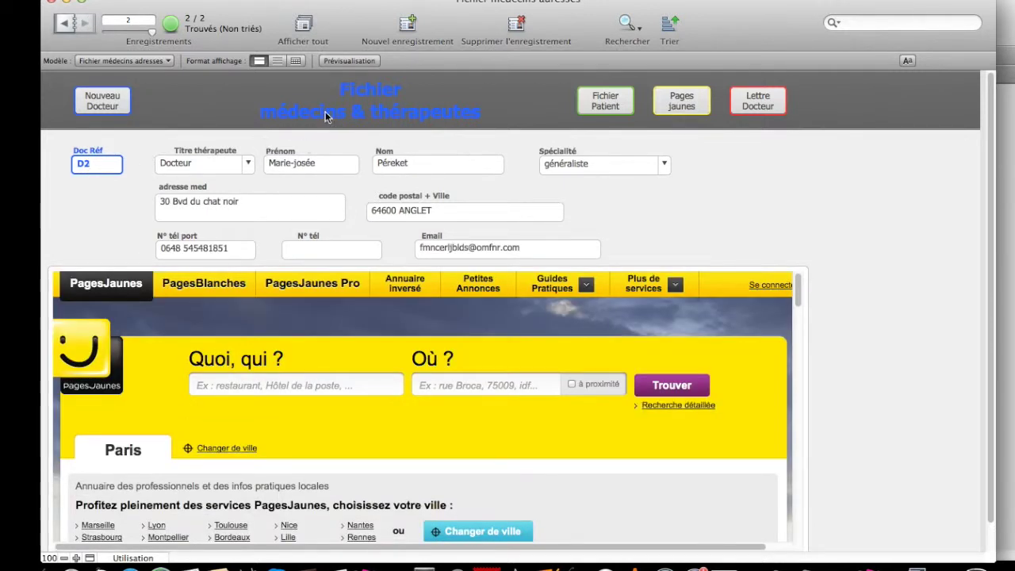
pyautogui.click(65, 23)
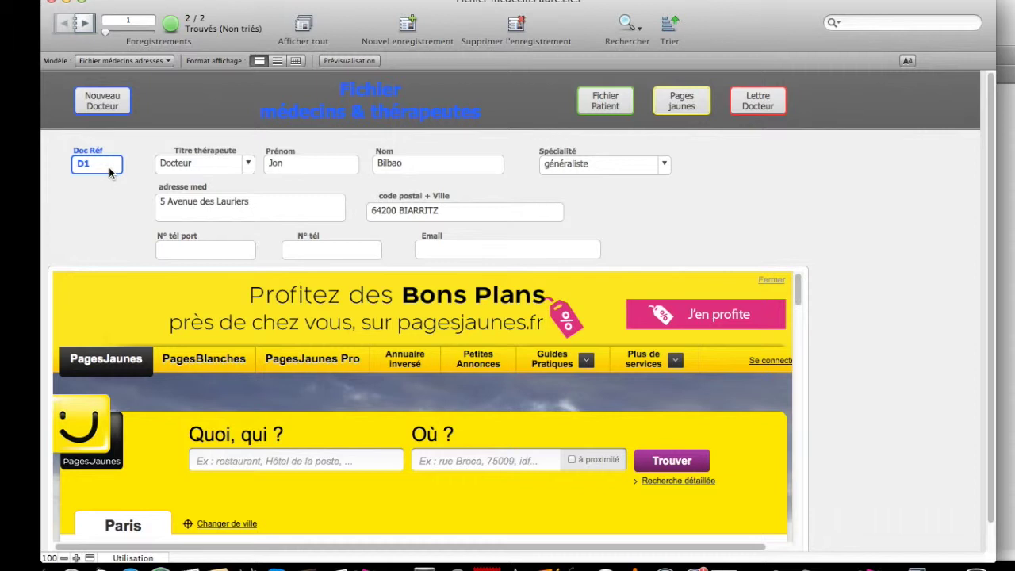
pyautogui.click(605, 101)
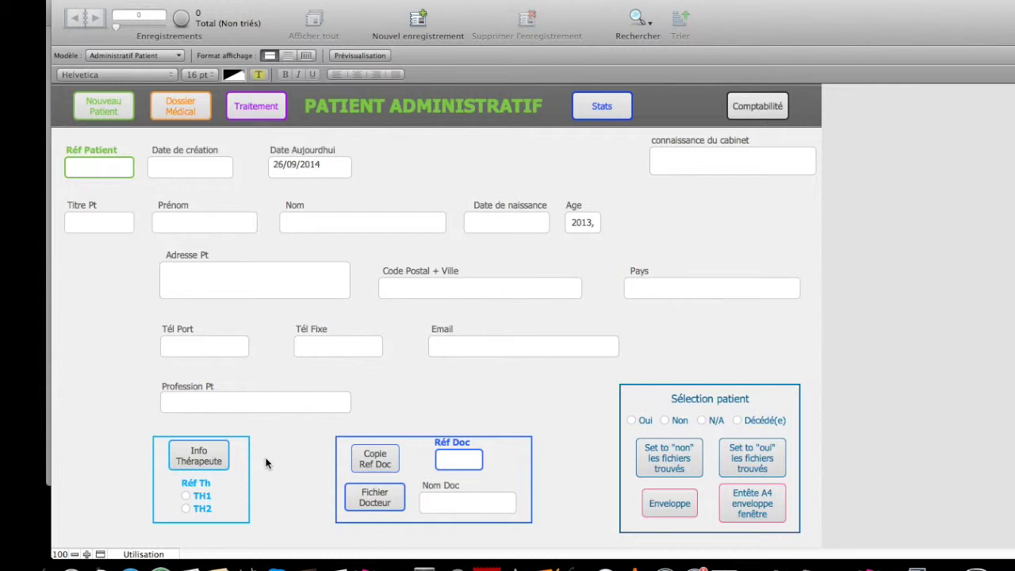
# - Open the therapist information and choose Information thérapeute.fmpur from the OS64 V2.2.1 folder as the record import source
pyautogui.click(200, 457)
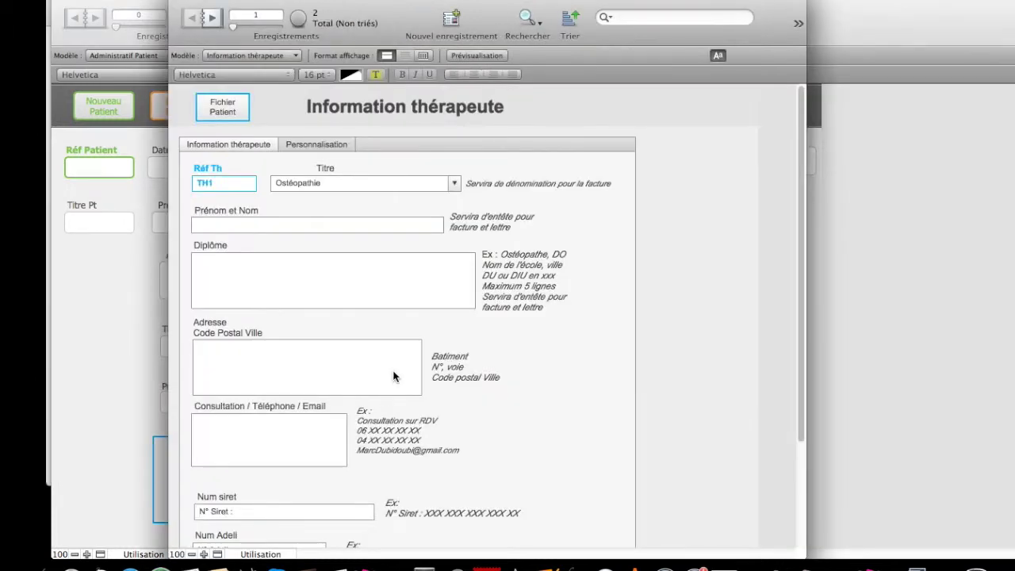
pyautogui.click(116, 0)
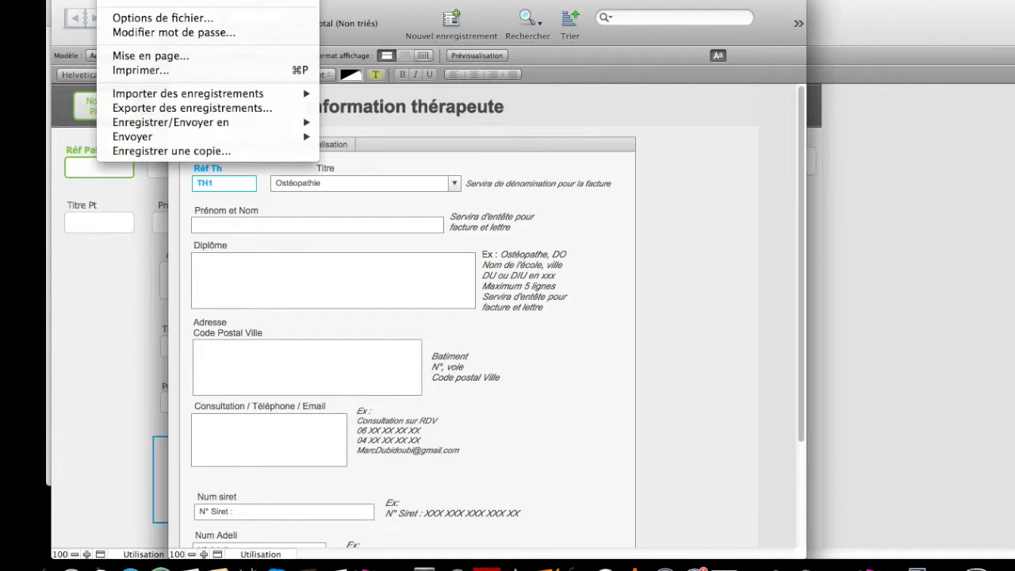
pyautogui.moveTo(145, 96)
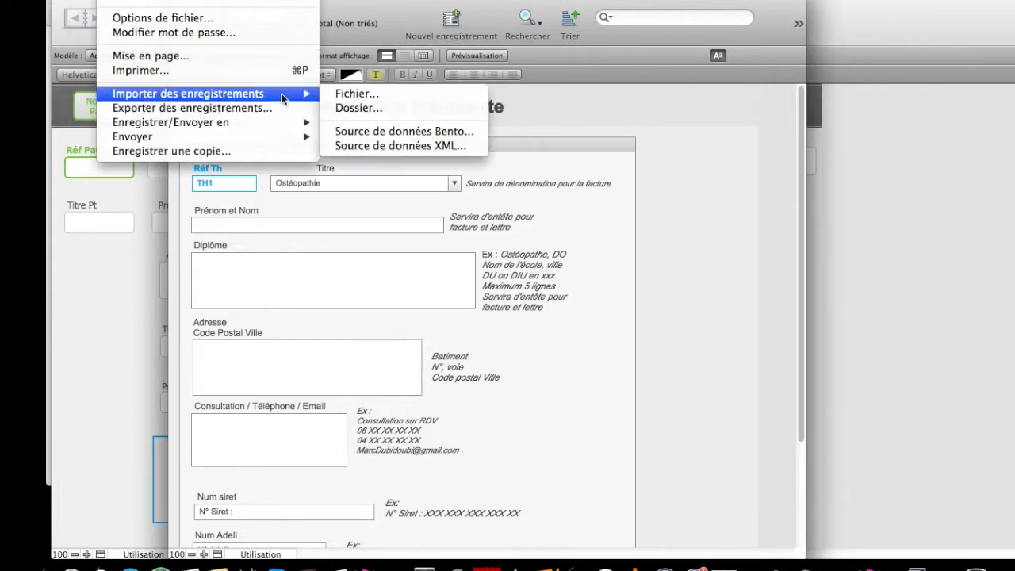
pyautogui.click(344, 95)
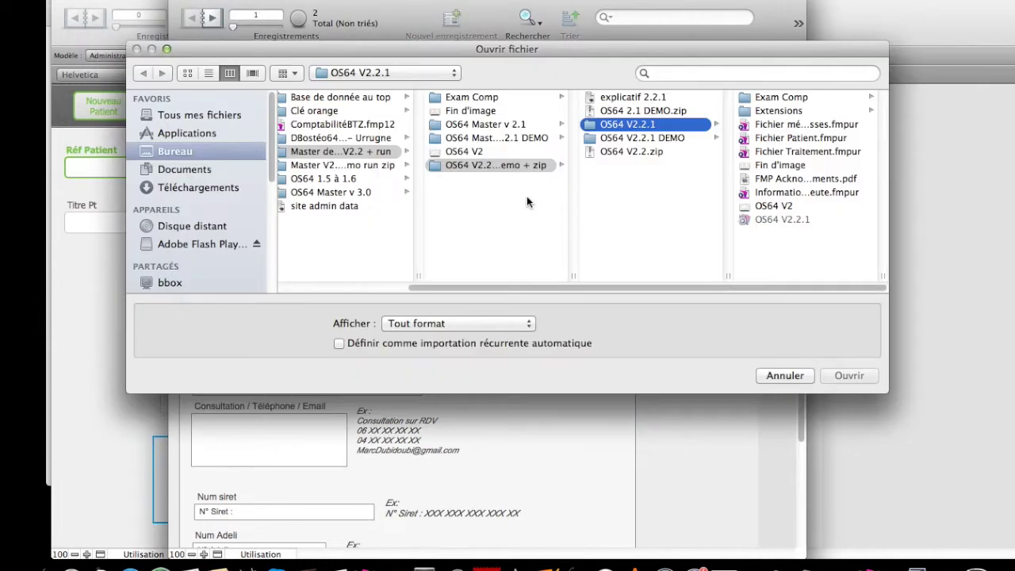
pyautogui.click(828, 192)
pyautogui.moveTo(725, 275); pyautogui.dragTo(778, 275)
pyautogui.click(848, 375)
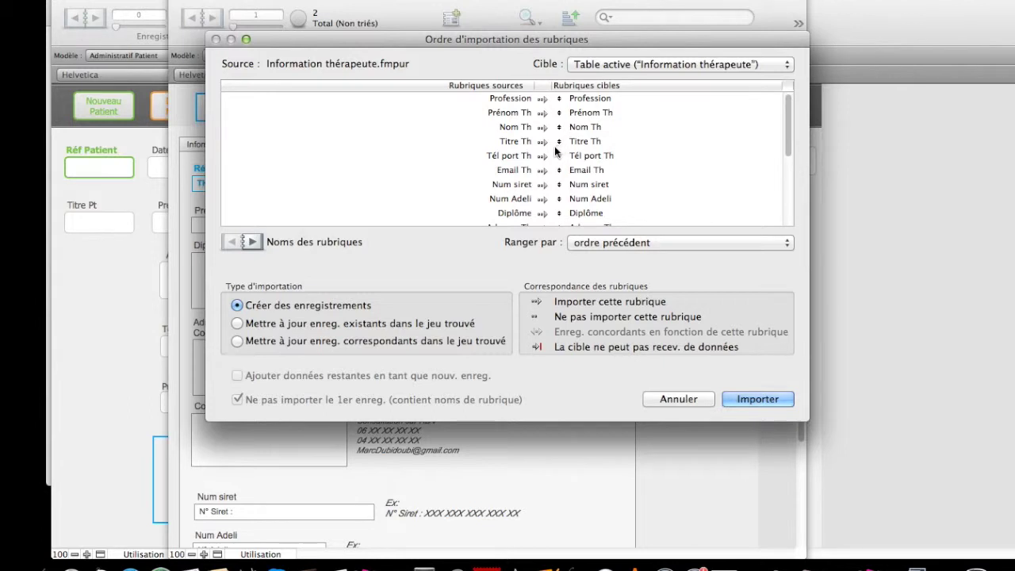
# - Exclude the Réf Th and URL Dossier exam complémentaires fields from the therapist import
pyautogui.scroll(-3, 555, 154)
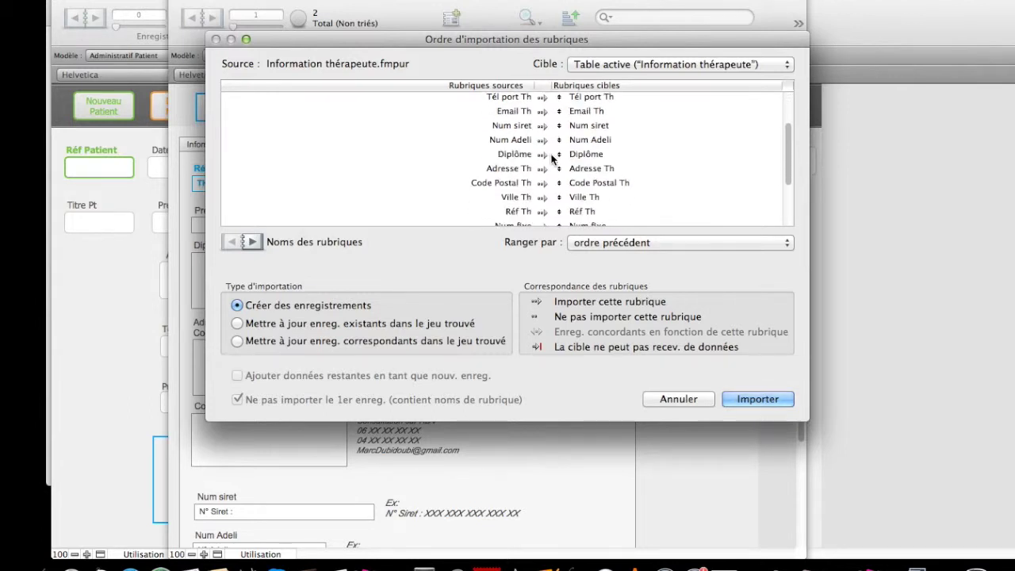
pyautogui.click(545, 214)
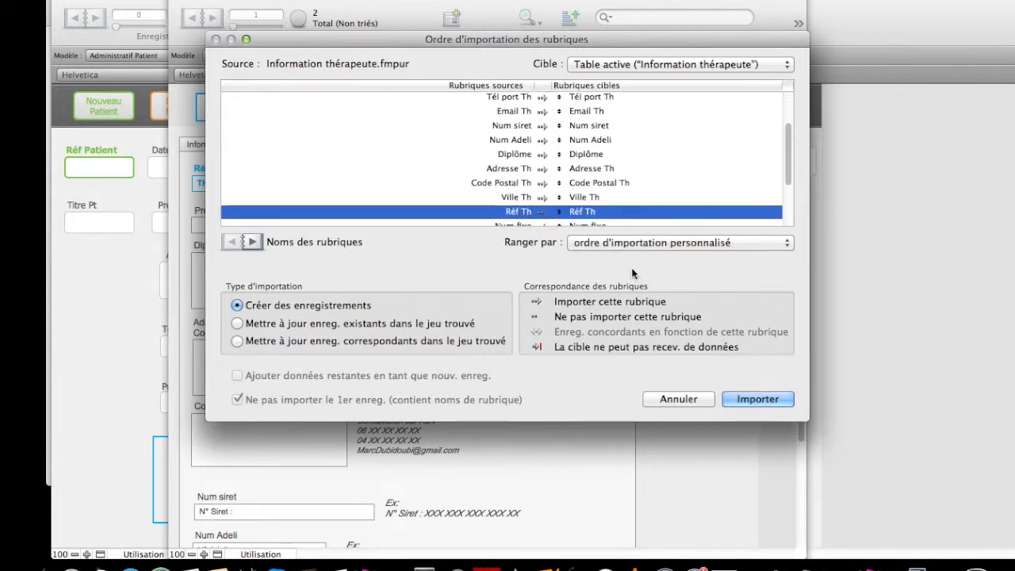
pyautogui.scroll(-3, 600, 214)
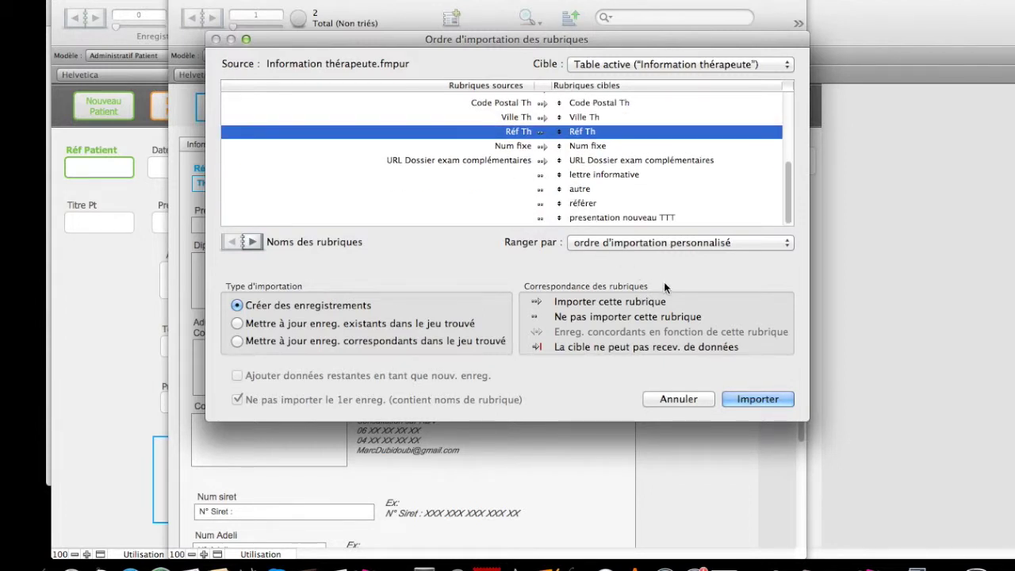
pyautogui.click(543, 161)
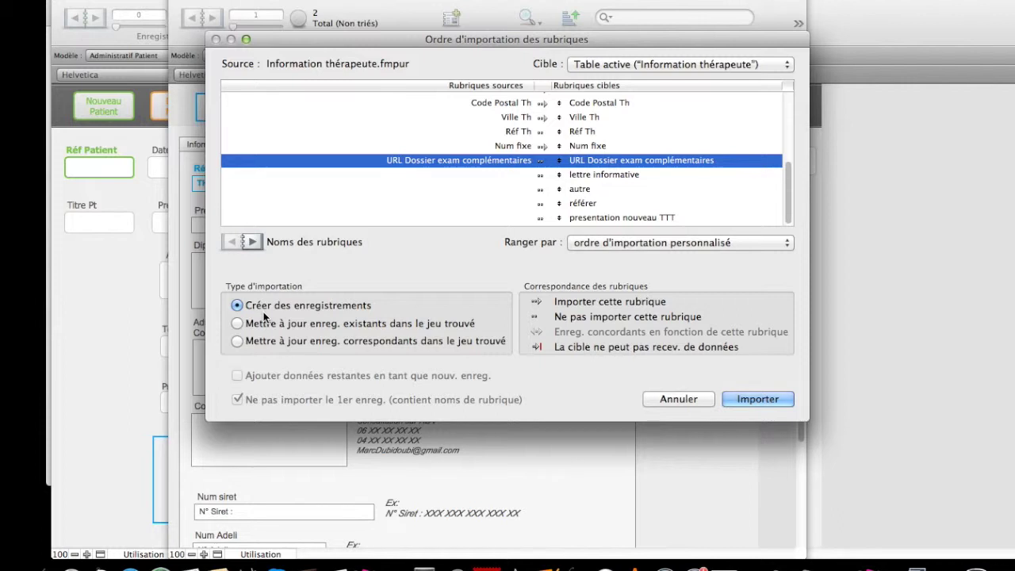
# - Import the therapist data by updating the existing records in the found set
pyautogui.click(237, 324)
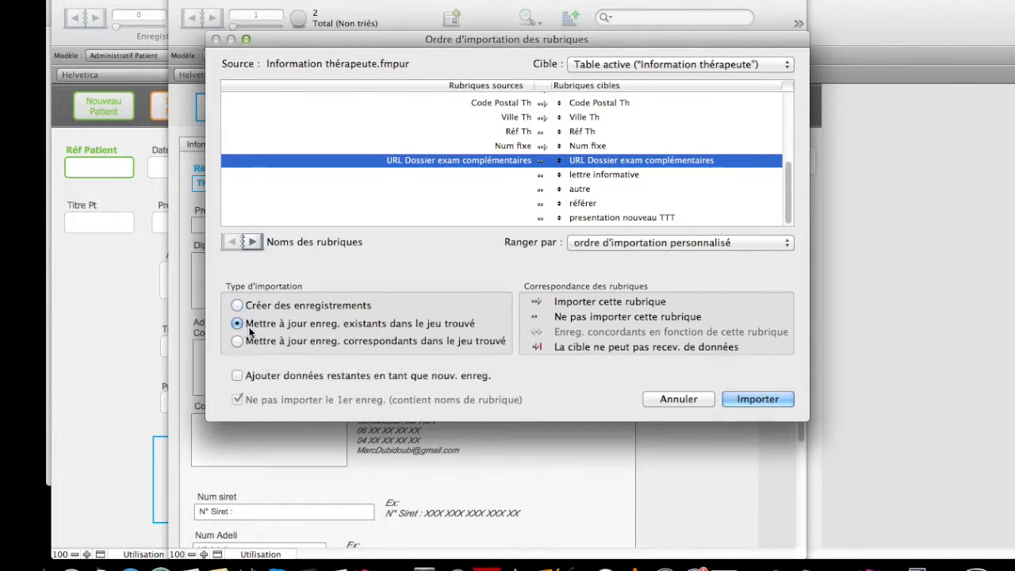
pyautogui.click(757, 399)
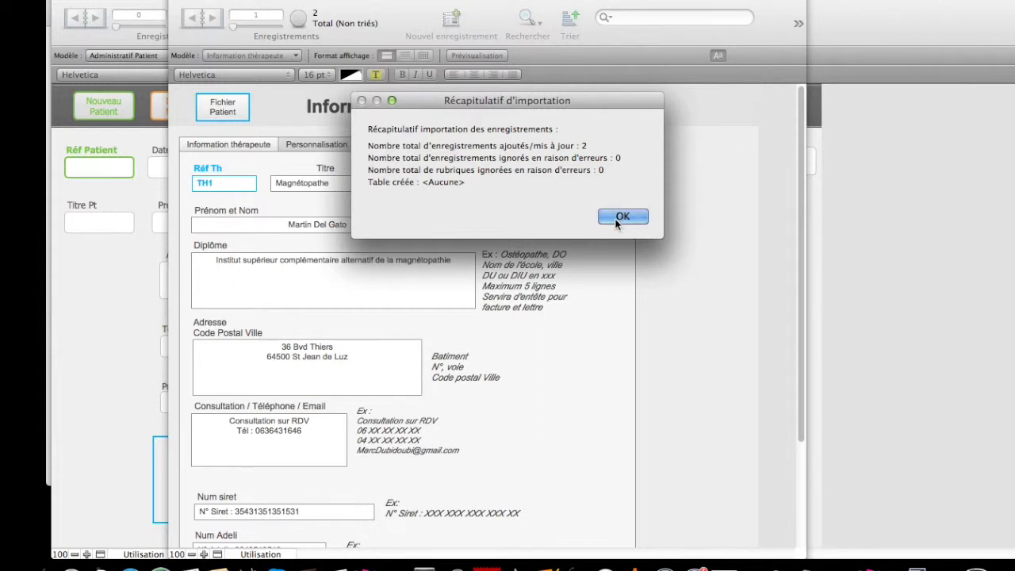
pyautogui.click(617, 218)
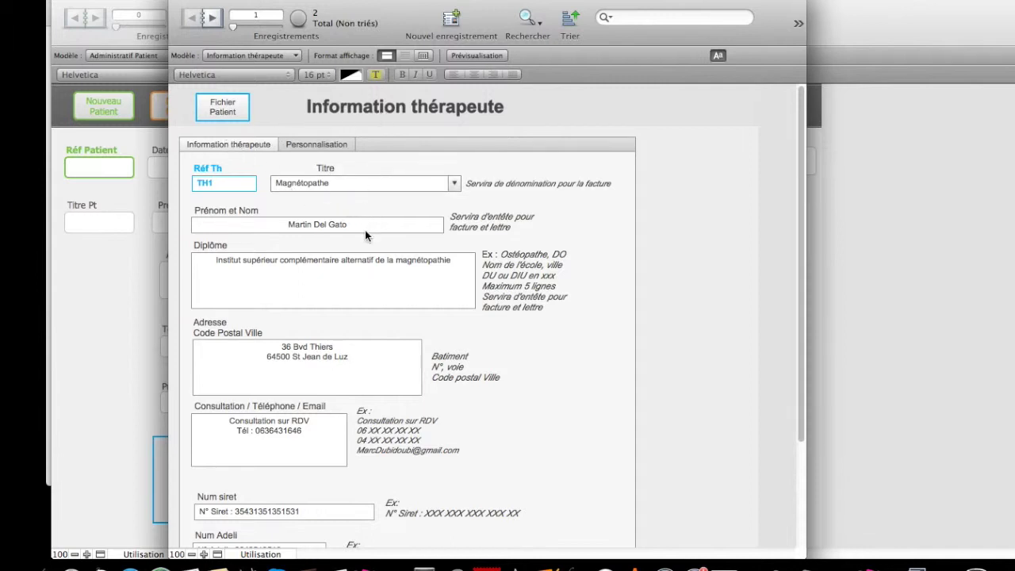
# - Examine the imported therapist details and the personalisation settings, including the exam folder URL, and return to the patient file
pyautogui.scroll(-5, 352, 235)
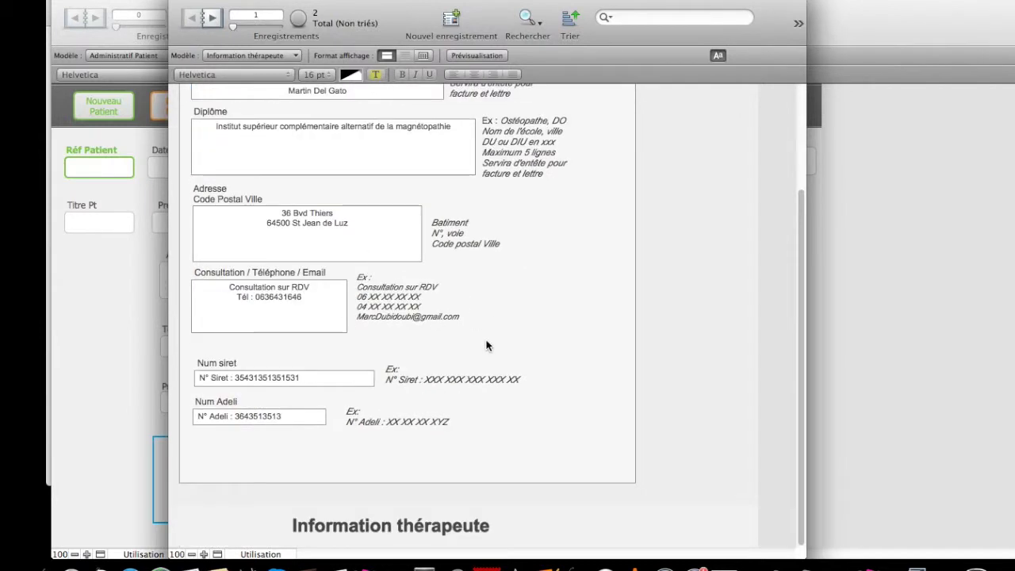
pyautogui.scroll(5, 489, 346)
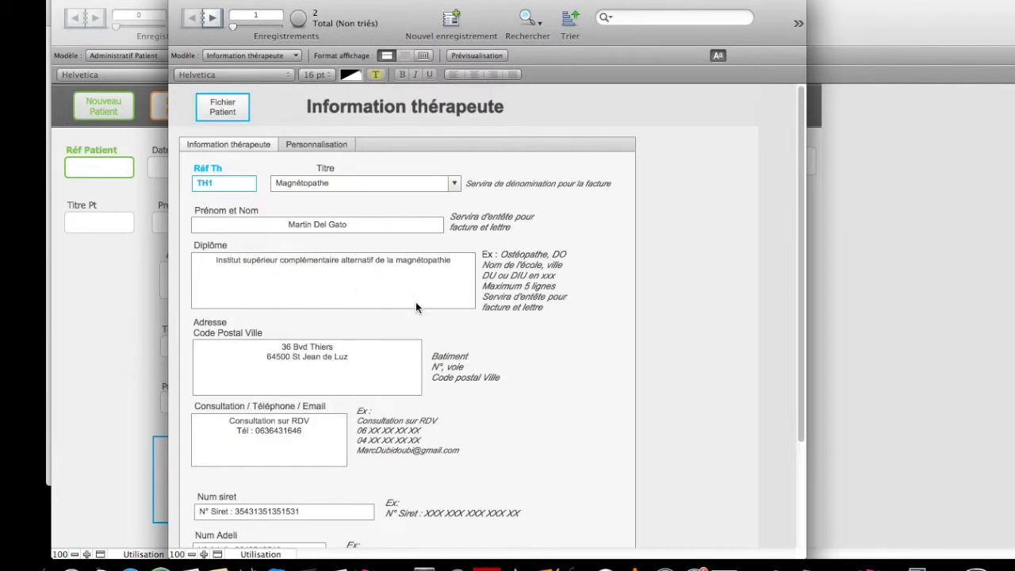
pyautogui.click(316, 143)
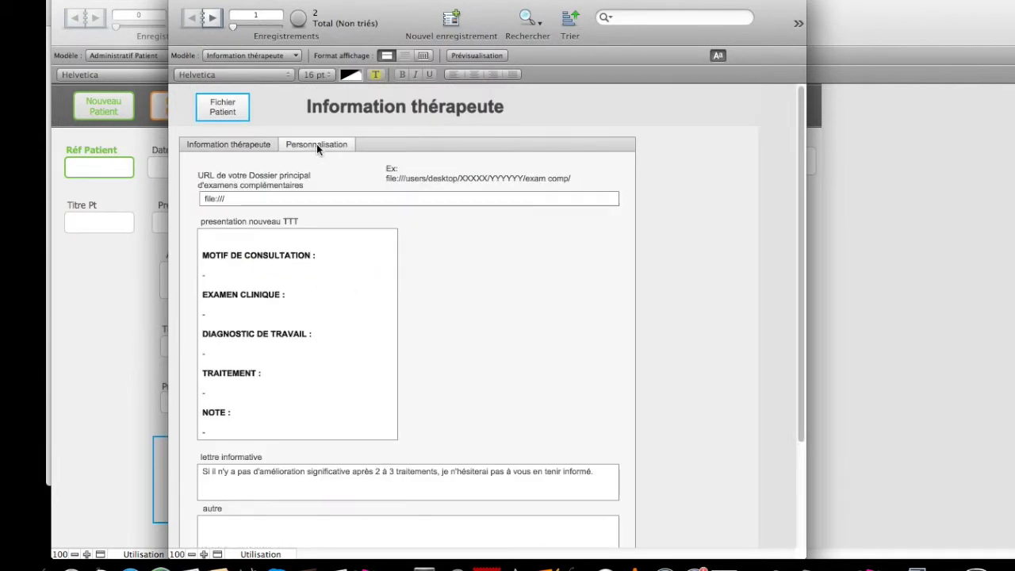
pyautogui.click(283, 198)
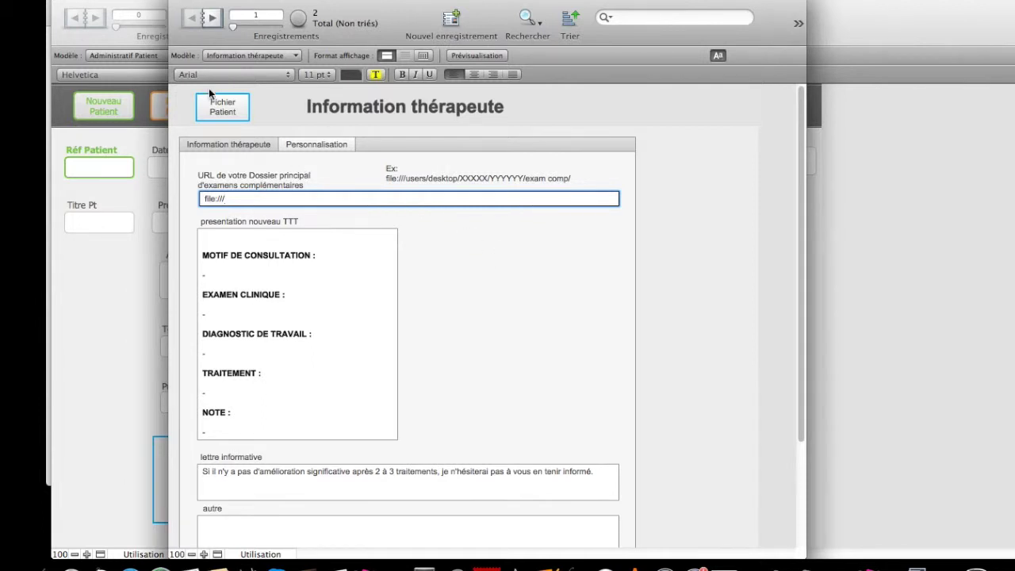
pyautogui.click(220, 106)
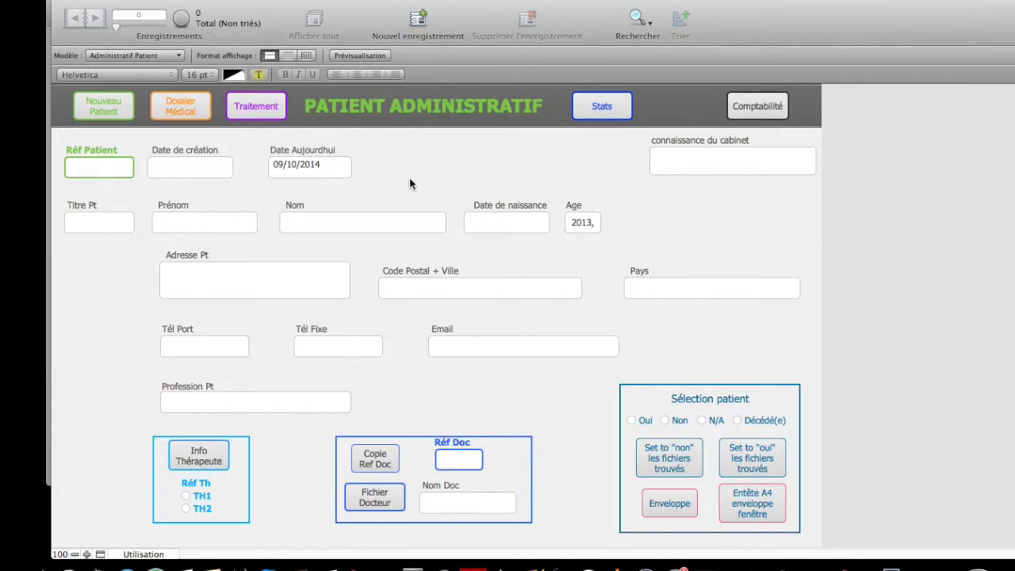
# - Choose Fichier Patient.fmpur from the OS64 V2.2.1 folder as the source for importing records into the patient file
pyautogui.click(119, 0)
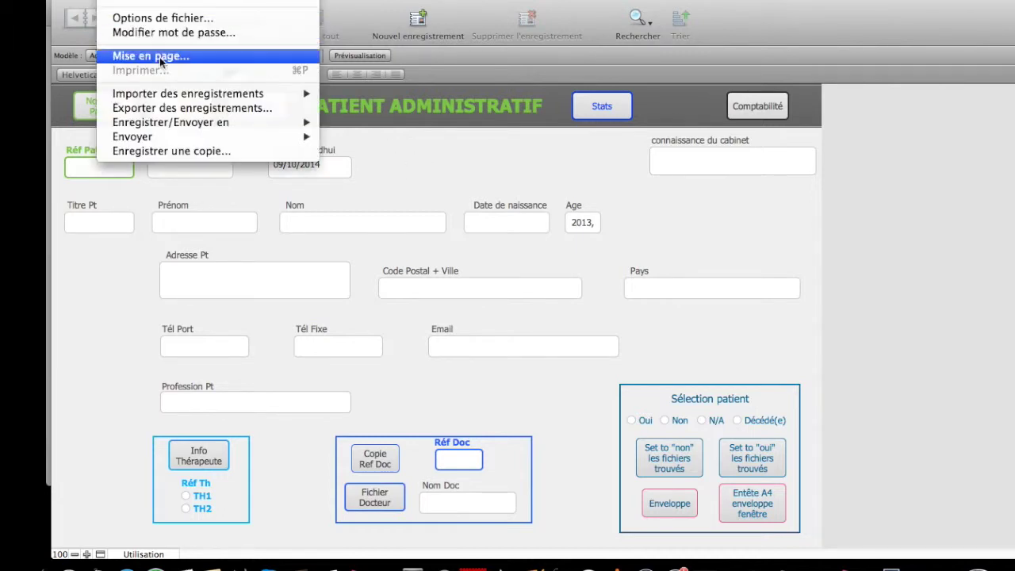
pyautogui.moveTo(168, 95)
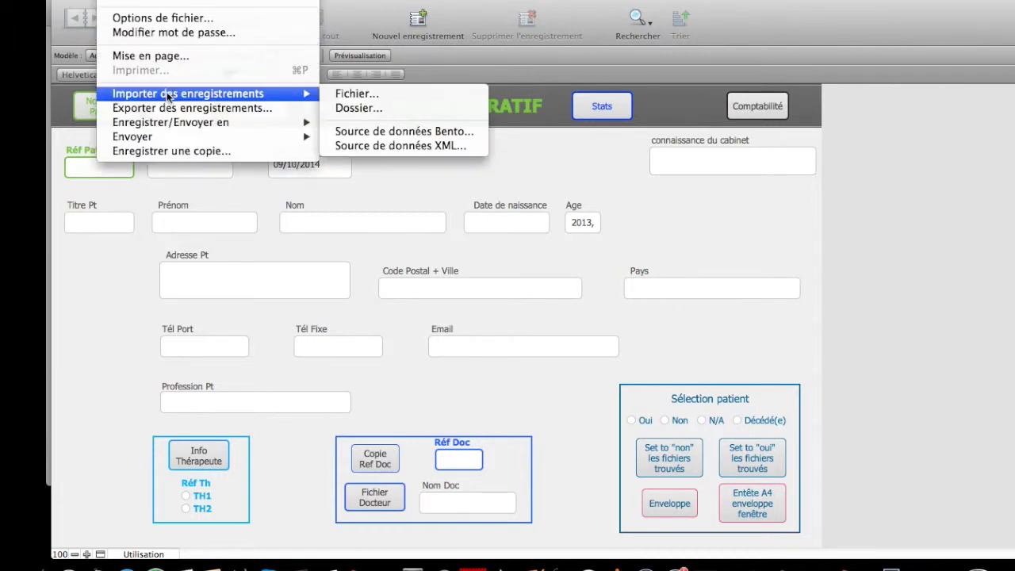
pyautogui.click(346, 97)
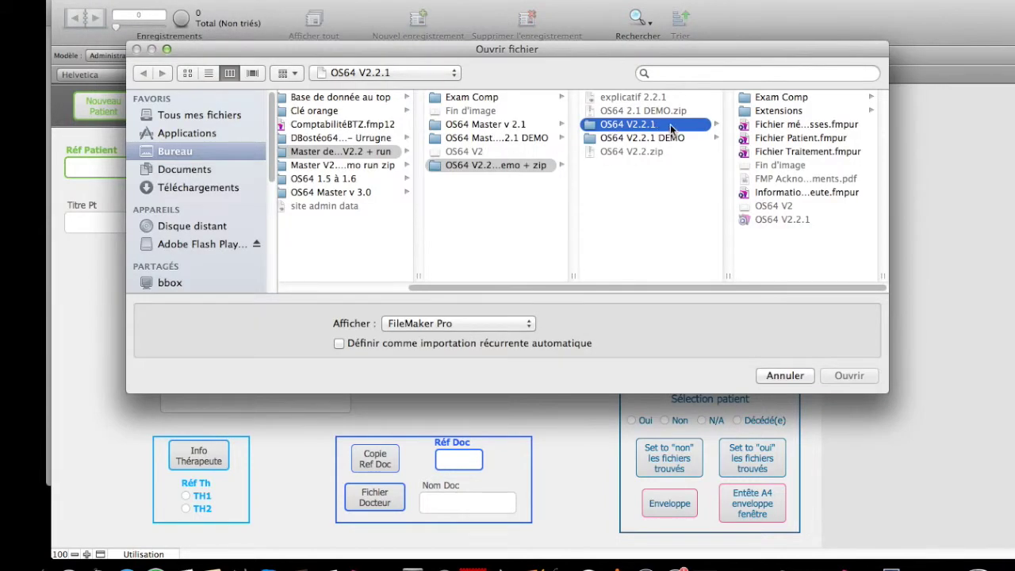
pyautogui.click(796, 137)
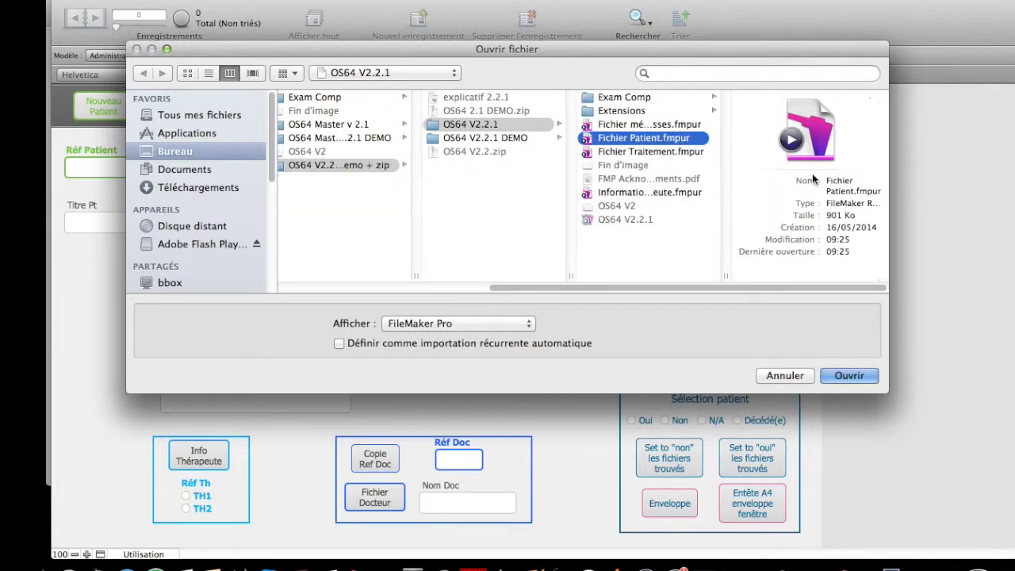
pyautogui.click(849, 375)
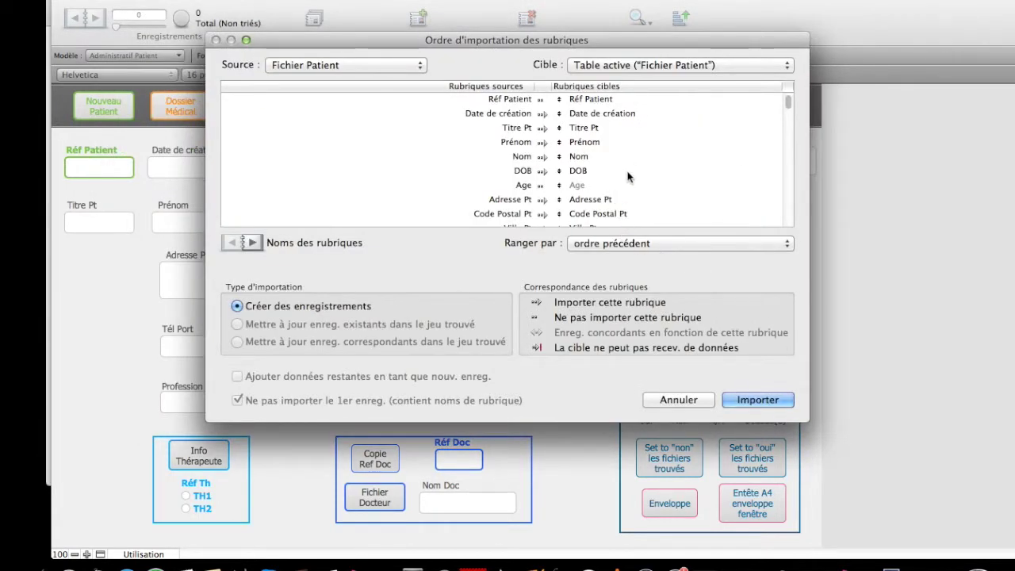
# - Arrange the patient import fields by matching names and exclude the Réf Patient and Nom Doc fields
pyautogui.click(663, 244)
pyautogui.click(626, 230)
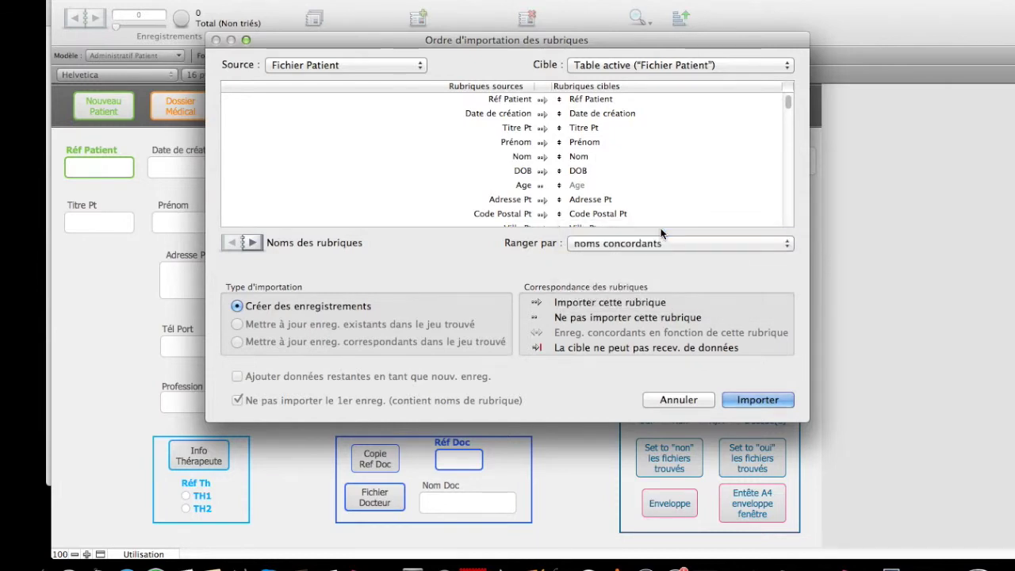
pyautogui.click(541, 99)
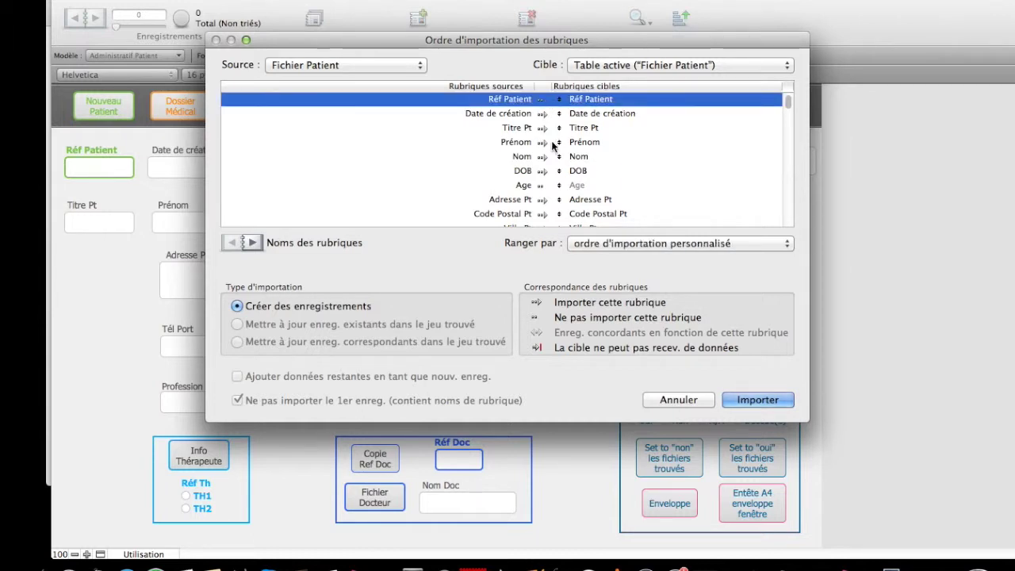
pyautogui.scroll(-2, 551, 146)
pyautogui.scroll(-8, 550, 152)
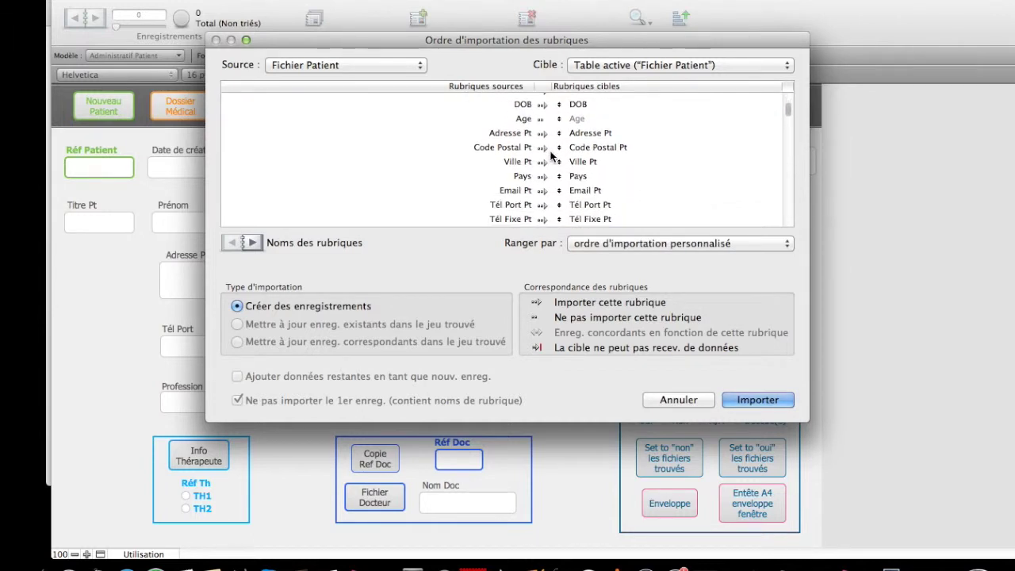
pyautogui.scroll(-2, 547, 158)
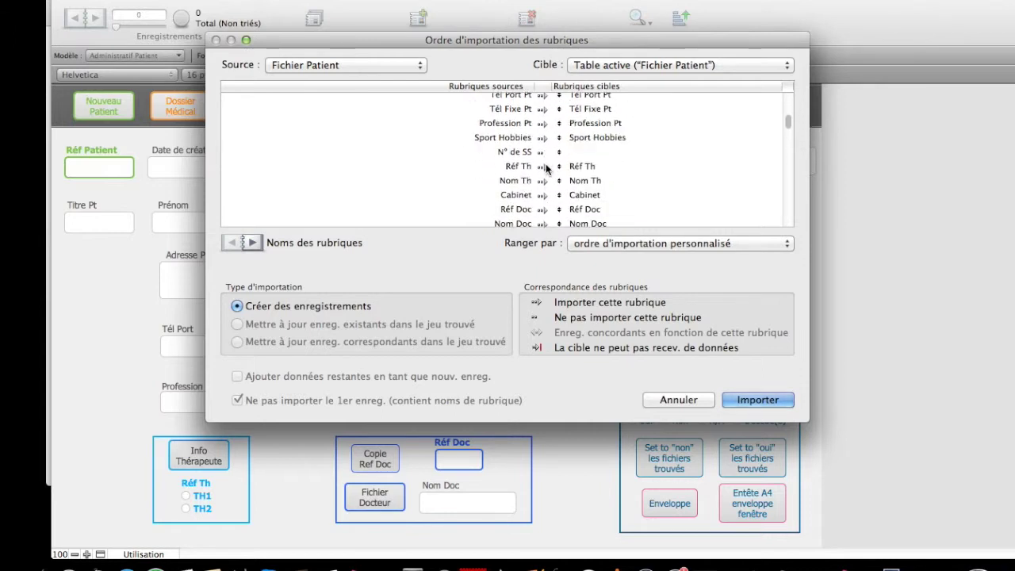
pyautogui.scroll(-1, 544, 170)
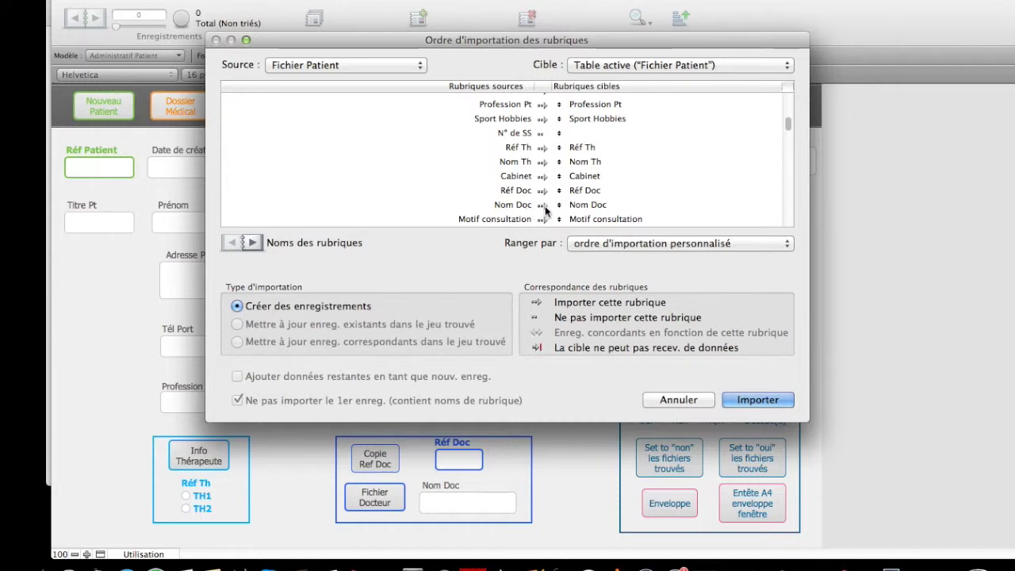
pyautogui.click(545, 205)
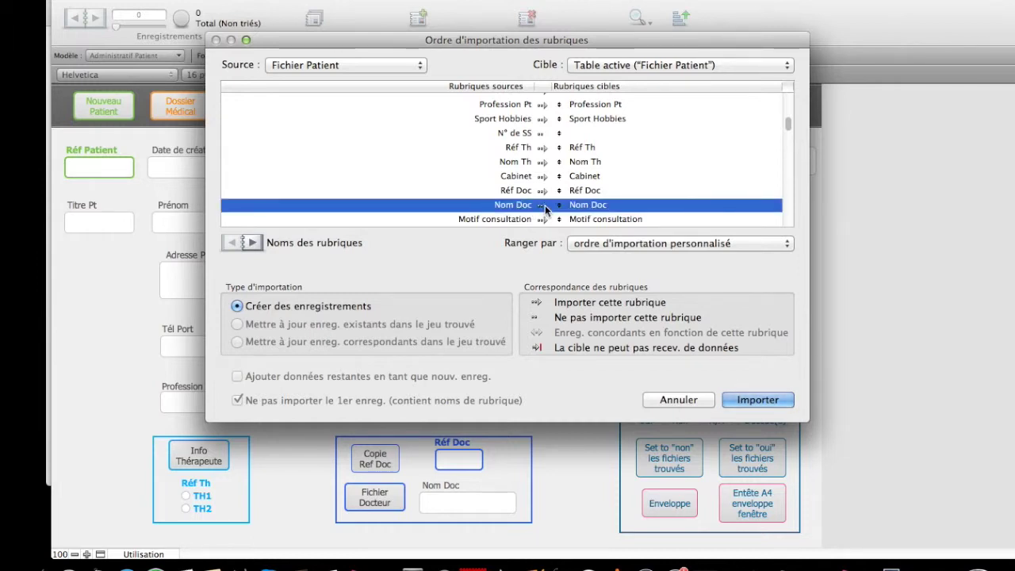
# - Check the remaining field mappings and import the patient data as new records with automatic value entry enabled
pyautogui.scroll(-6, 545, 205)
pyautogui.scroll(-6, 545, 208)
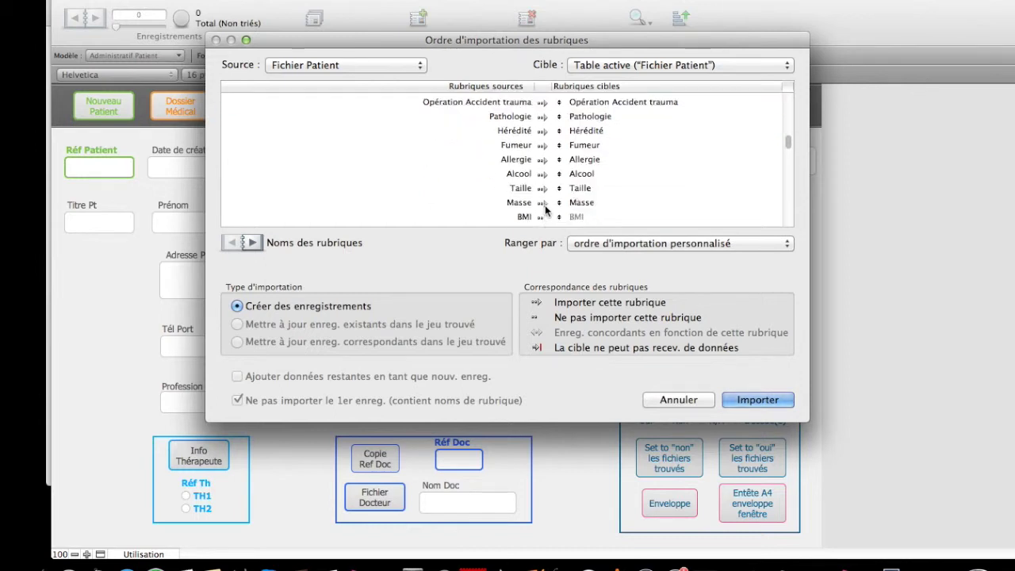
pyautogui.scroll(-5, 545, 208)
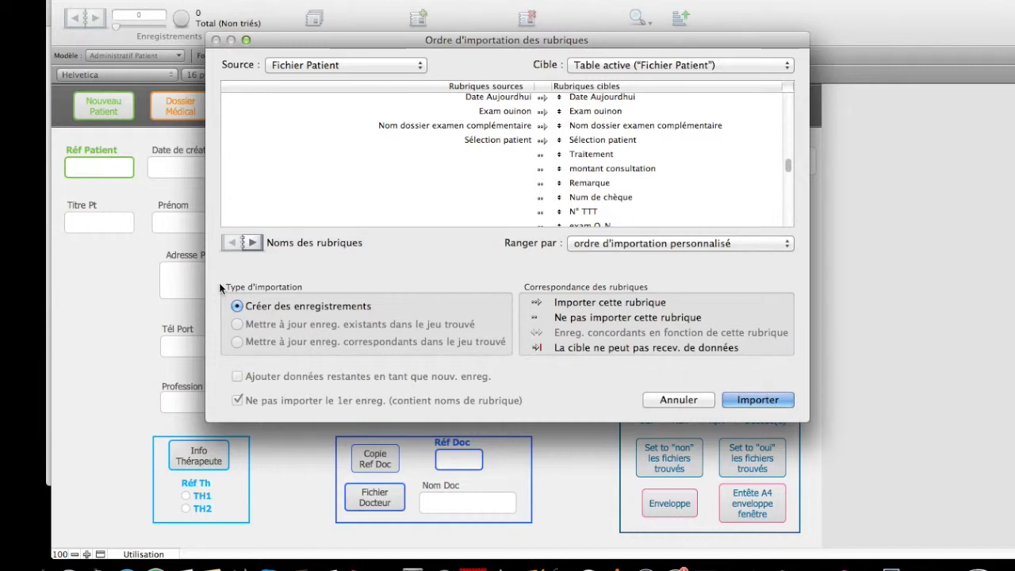
pyautogui.click(752, 400)
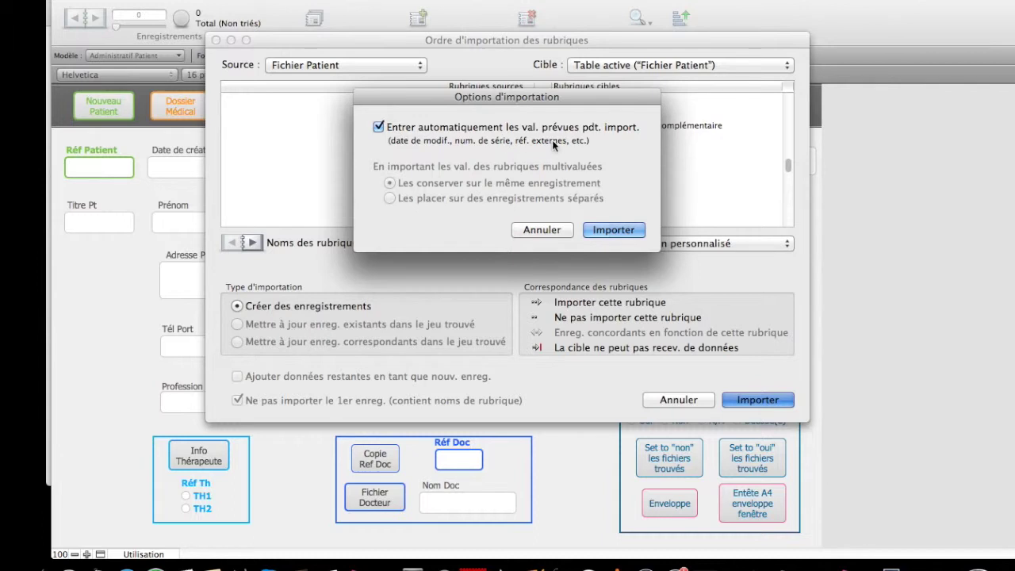
pyautogui.click(612, 231)
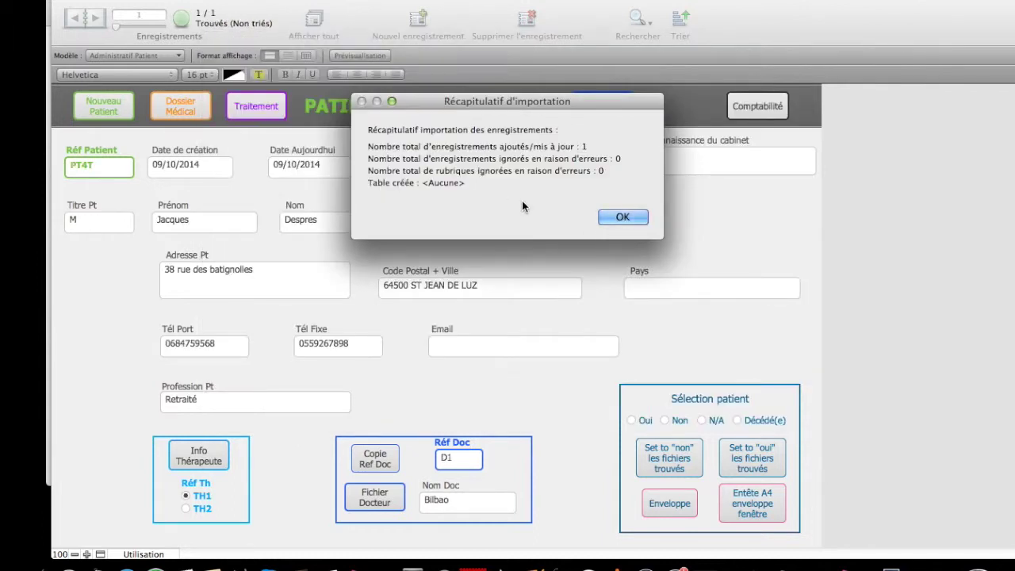
pyautogui.click(623, 215)
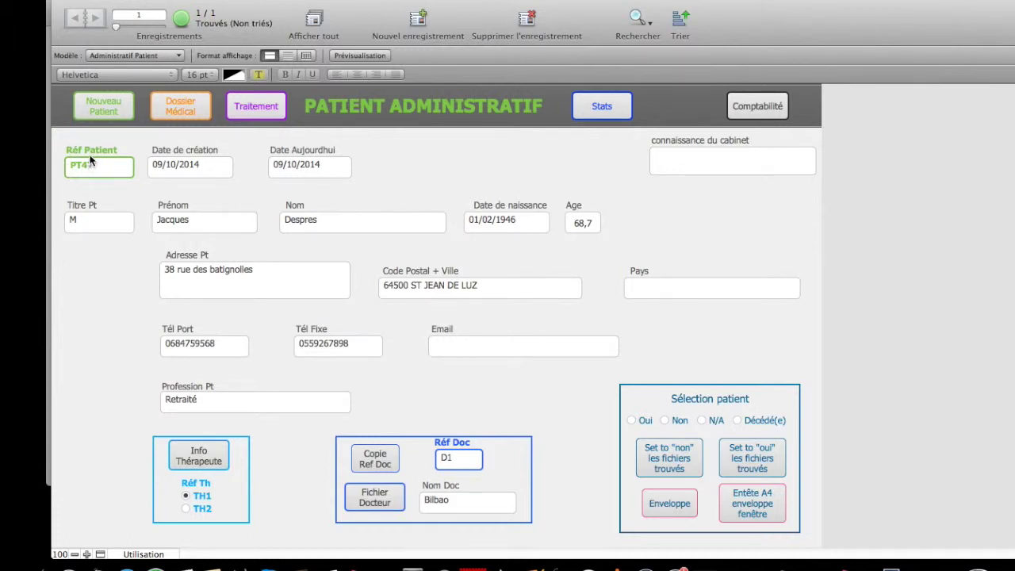
# - Examine the imported patient's therapist and doctor references, medical record and treatment page
pyautogui.click(188, 497)
pyautogui.click(375, 497)
pyautogui.click(180, 105)
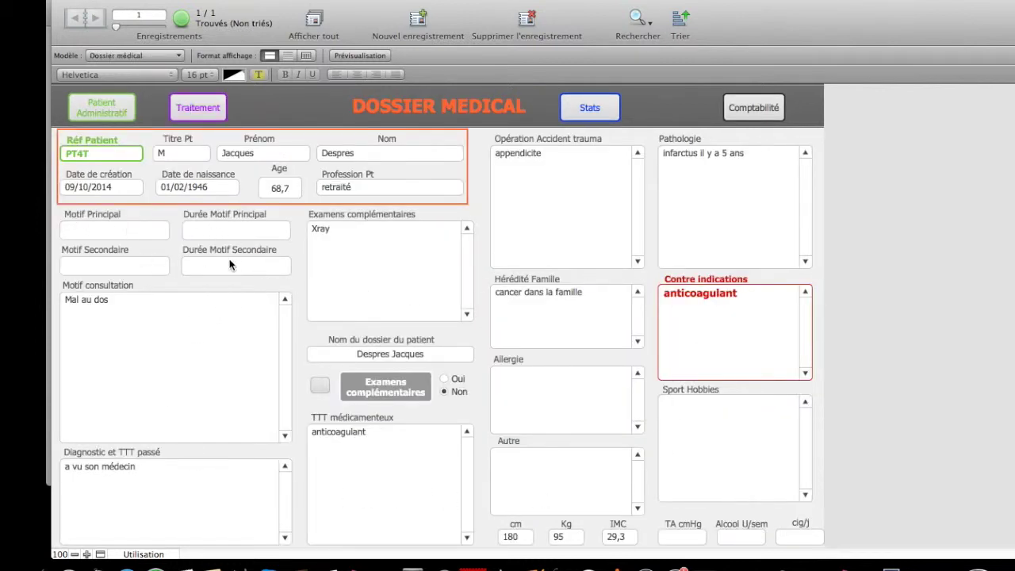
pyautogui.click(197, 116)
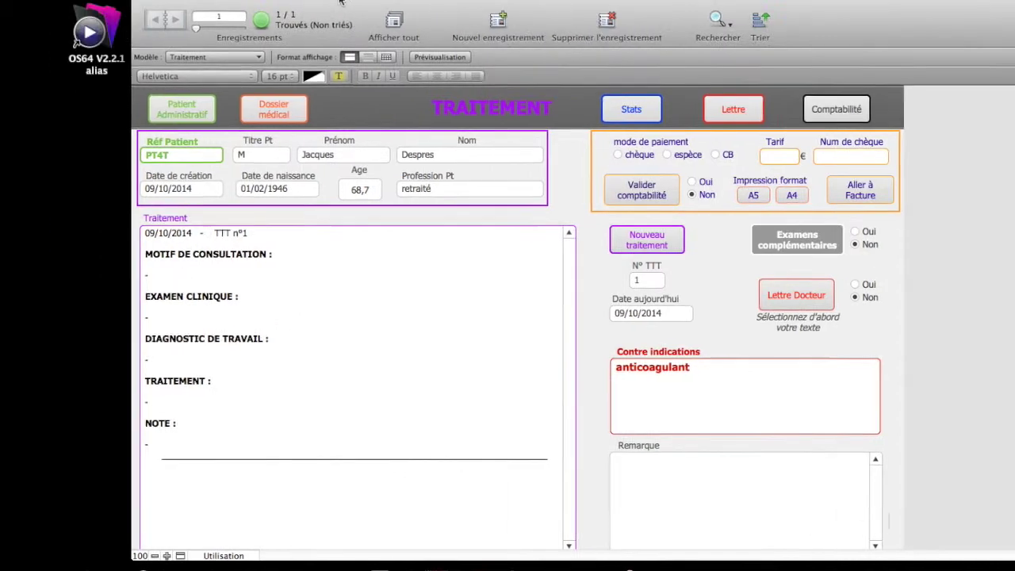
# - Switch to the old OS64 V2.2.1 database and open the patient's treatment record
pyautogui.moveTo(271, 4); pyautogui.dragTo(364, 3)
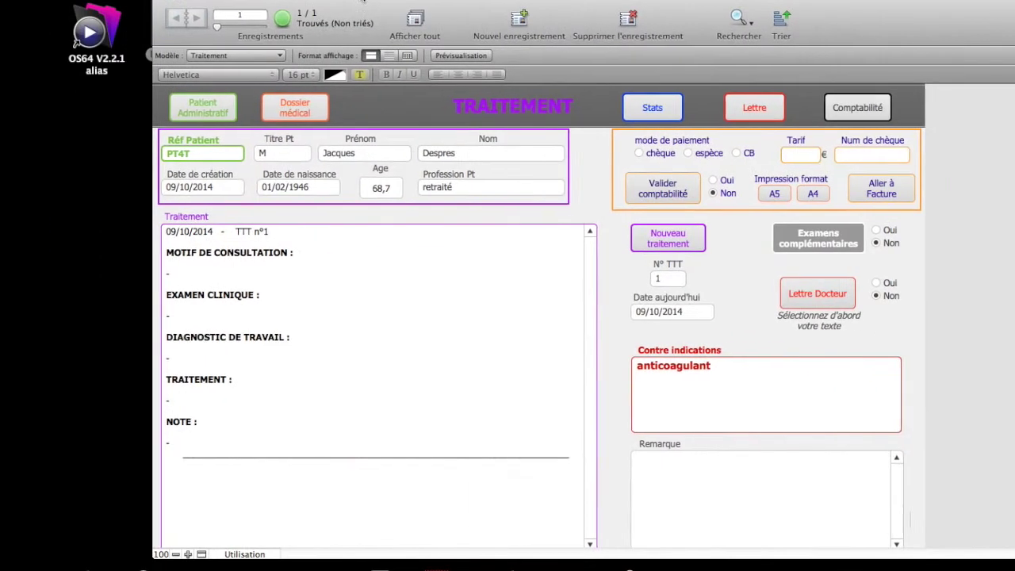
pyautogui.doubleClick(98, 31)
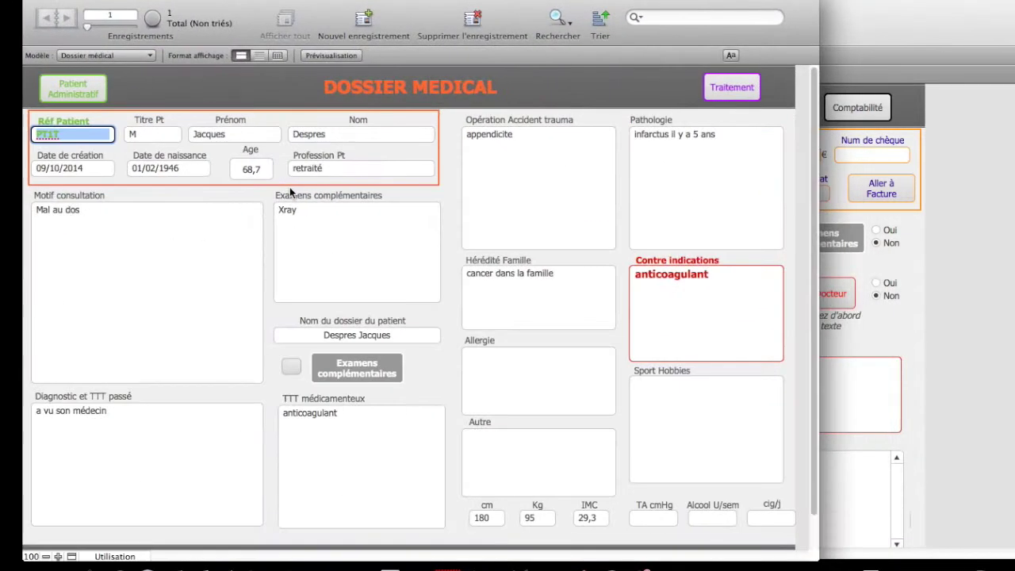
pyautogui.click(731, 89)
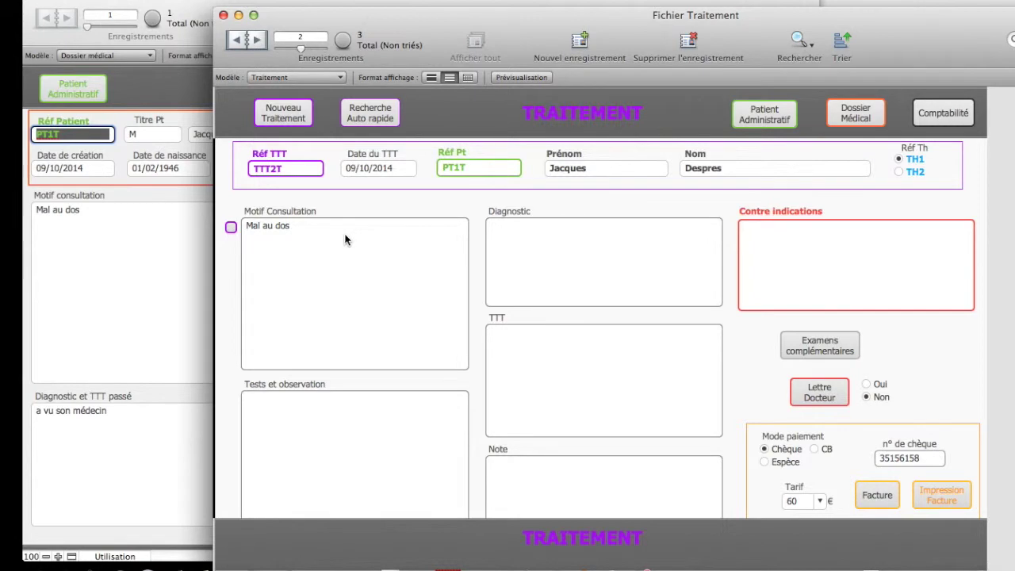
pyautogui.moveTo(540, 19); pyautogui.dragTo(445, 13)
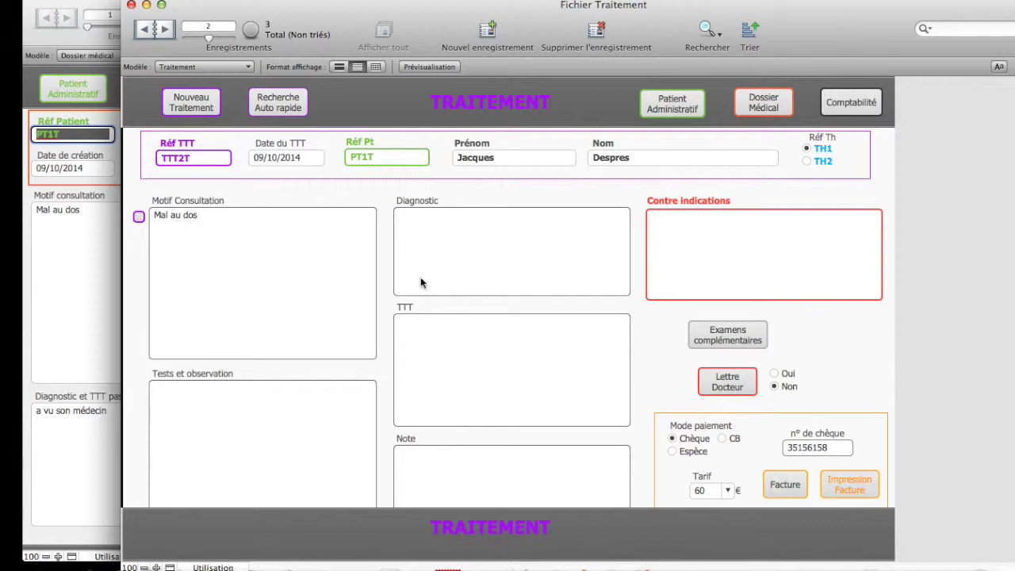
# - Enter the sample text "z;jefbckjarebzfhcbkhearz" in the old treatment record's TTT field and select all of it for copying
pyautogui.click(446, 355)
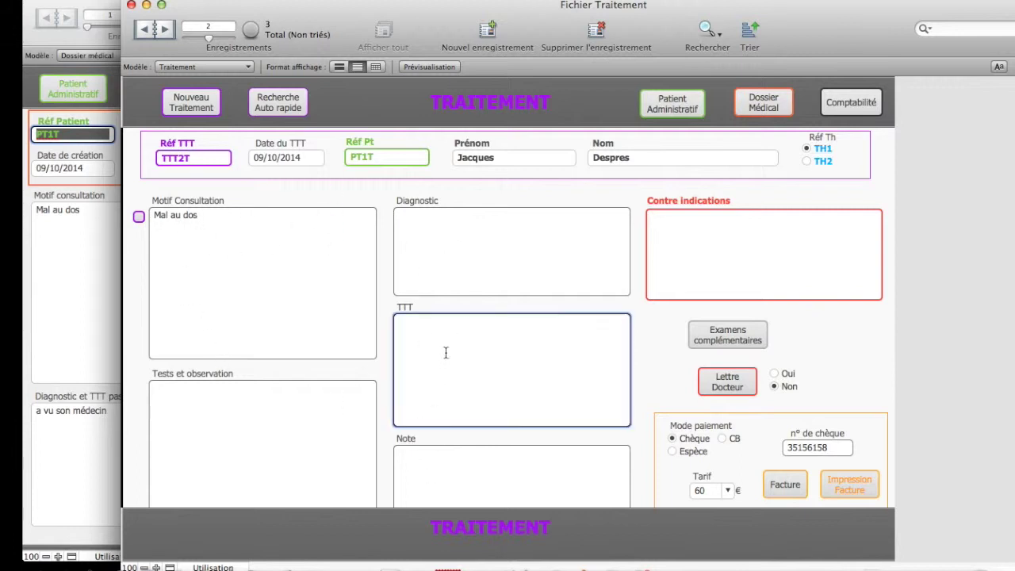
pyautogui.write('z;jefbckjarebzfhcbkhearz')
pyautogui.doubleClick(428, 327)
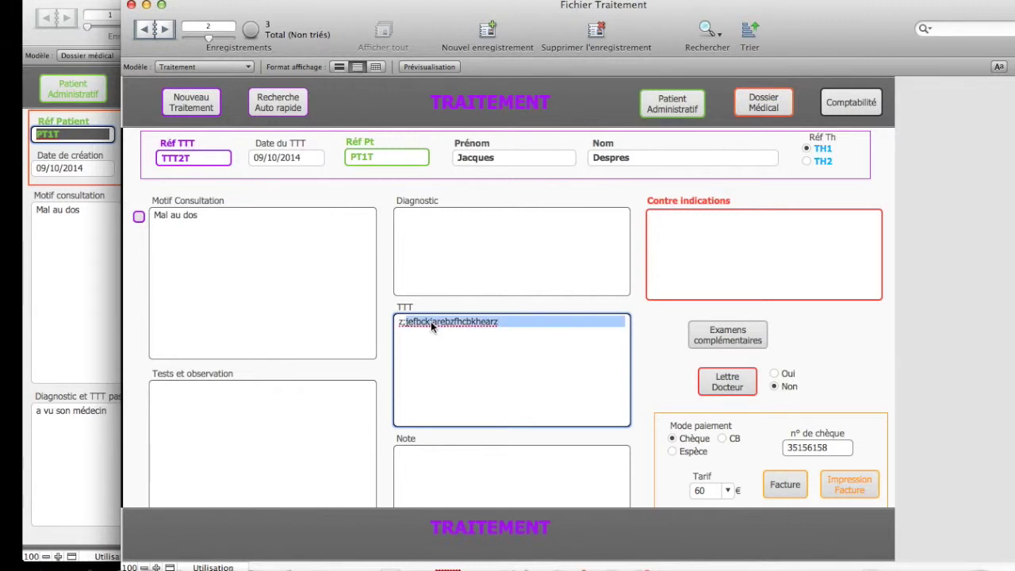
pyautogui.click(529, 315)
pyautogui.tripleClick(411, 318)
# - Rearrange the old and new treatment windows and bring the new version's Traitement page to the front
pyautogui.click(86, 304)
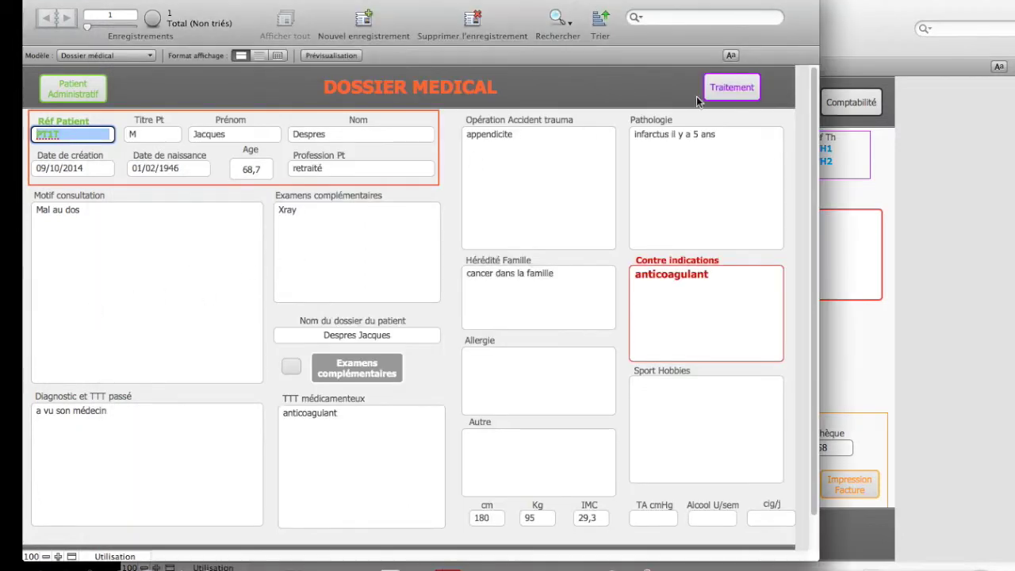
pyautogui.click(732, 88)
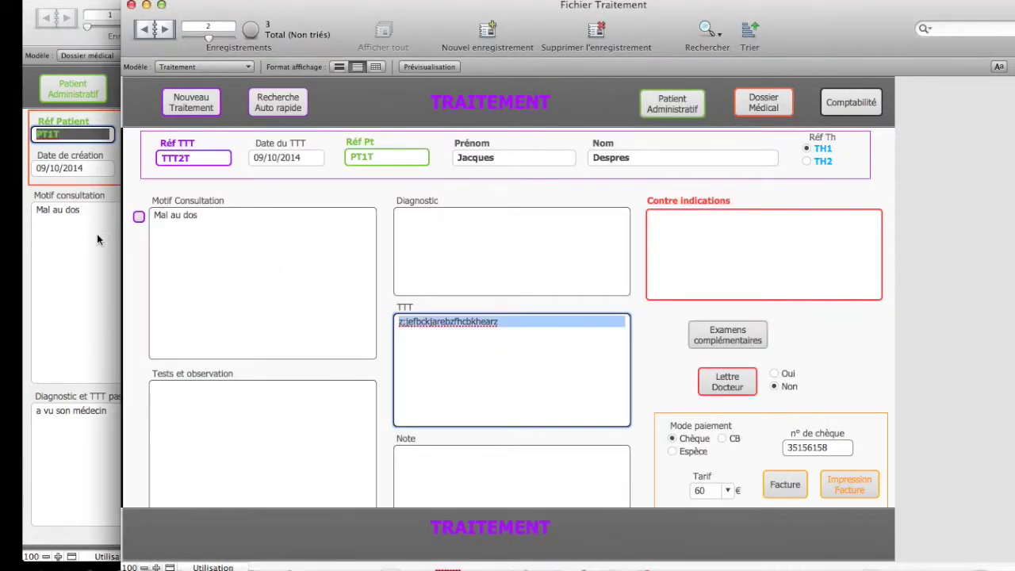
pyautogui.click(33, 4)
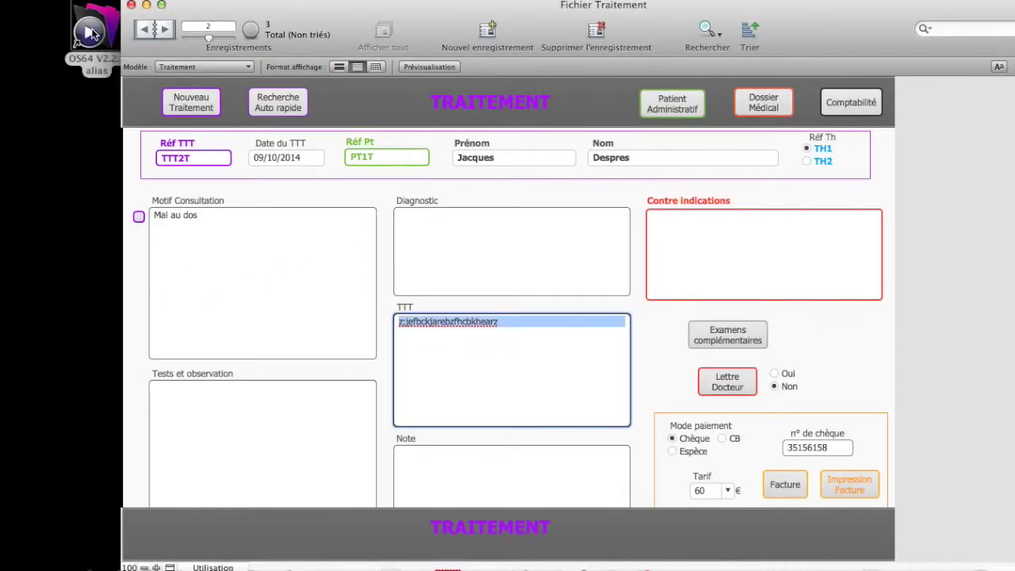
pyautogui.moveTo(212, 9); pyautogui.dragTo(445, 0)
pyautogui.click(215, 1)
pyautogui.click(643, 242)
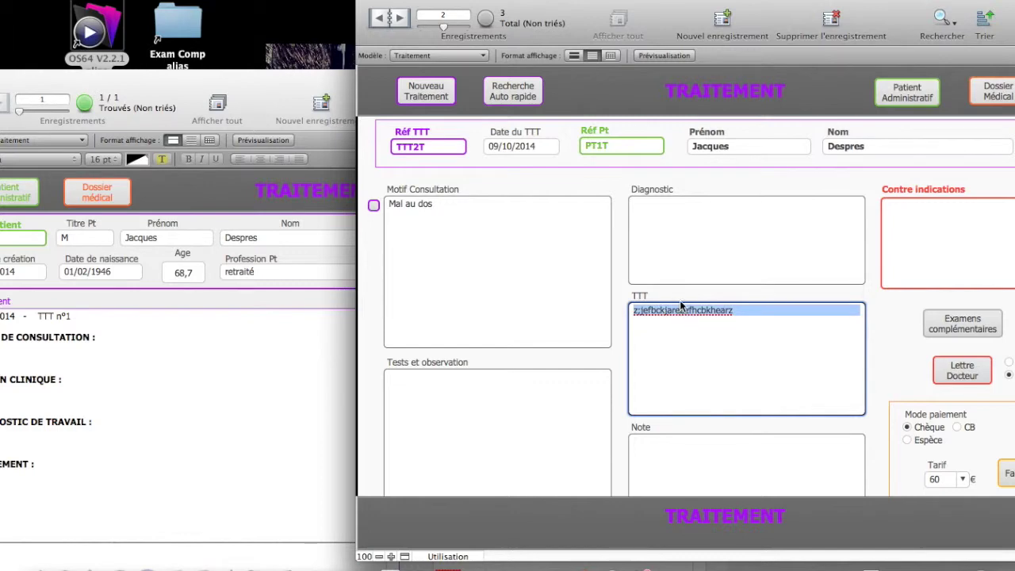
pyautogui.click(256, 80)
pyautogui.moveTo(260, 77); pyautogui.dragTo(312, 0)
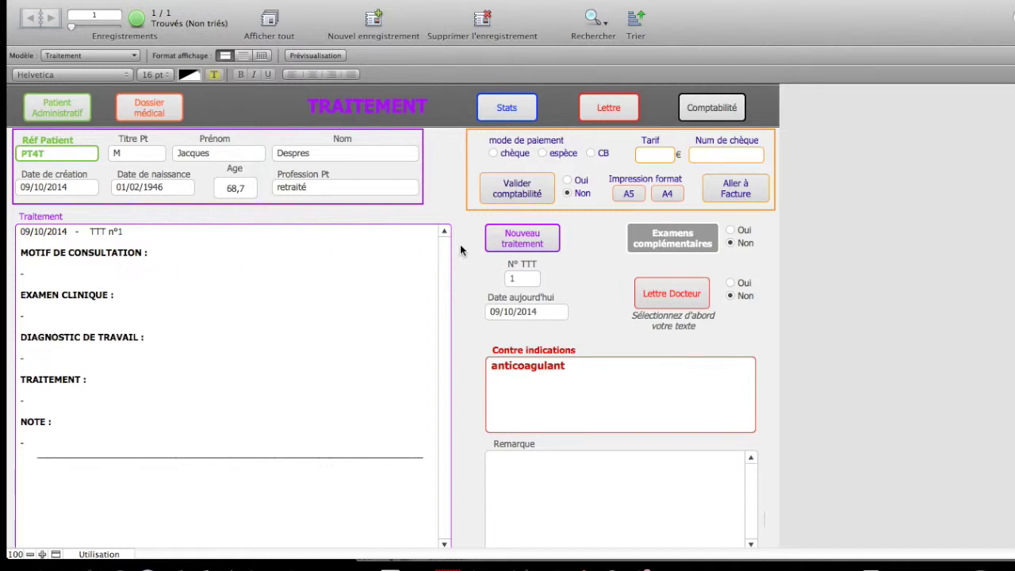
# - Insert the old treatment text "z;jefbckjarebzfhcbkhearz" above the 09/10/2014 entry in the new Traitement notes
pyautogui.click(20, 236)
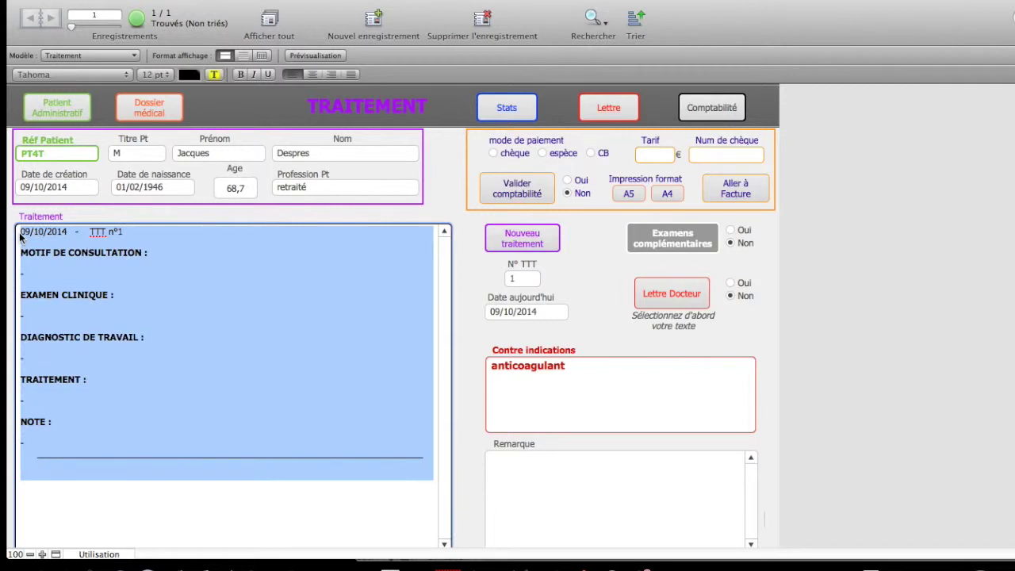
pyautogui.click(23, 235)
pyautogui.press('Return')
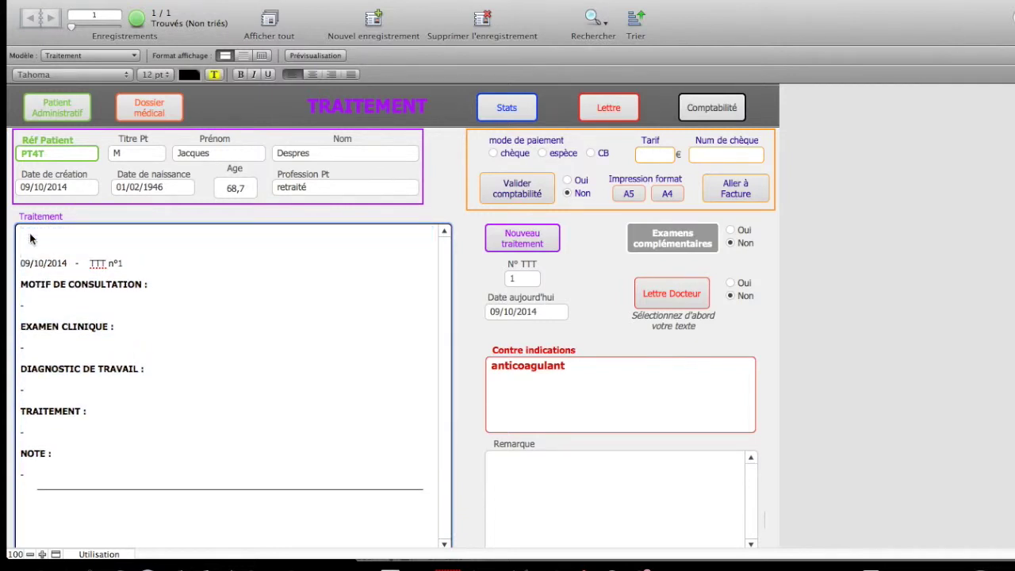
pyautogui.write('zjkhbckjarebzfhcbkhearz')
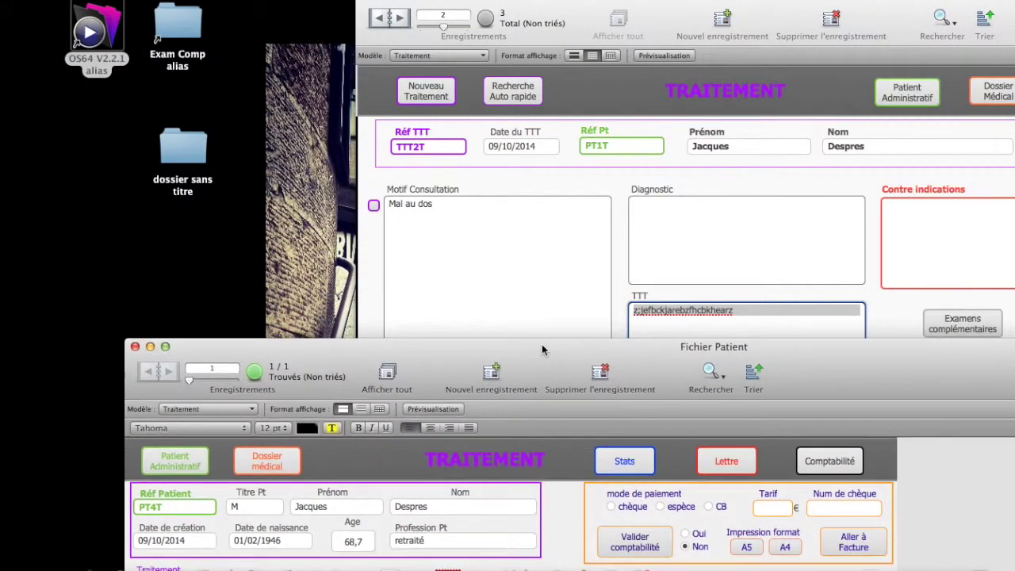
# - Move the Fichier Patient window aside and open the old Exam Comp folder and the exam comp folder inside OS64 3.2
pyautogui.moveTo(541, 344); pyautogui.dragTo(601, 11)
pyautogui.doubleClick(175, 22)
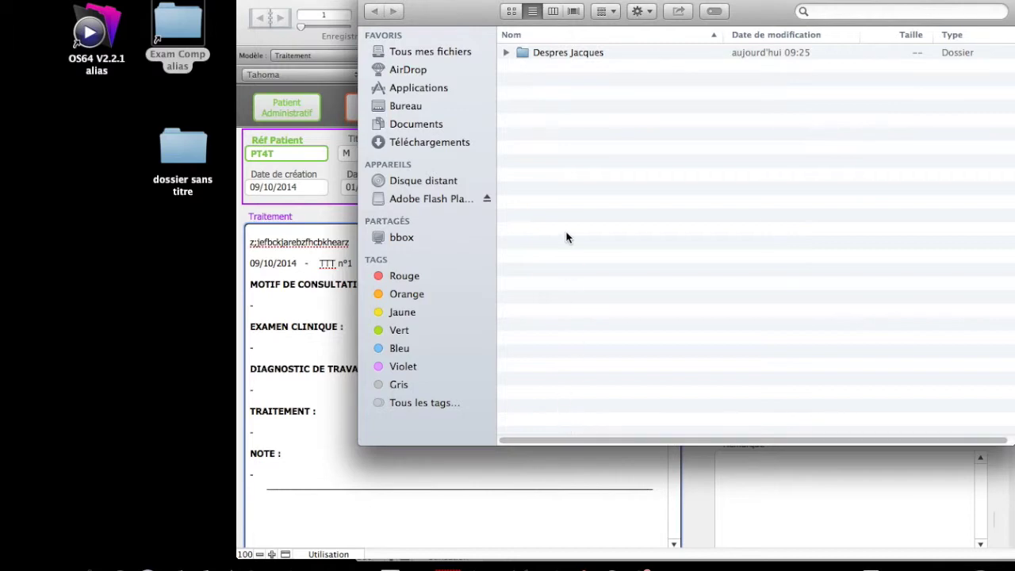
pyautogui.doubleClick(188, 145)
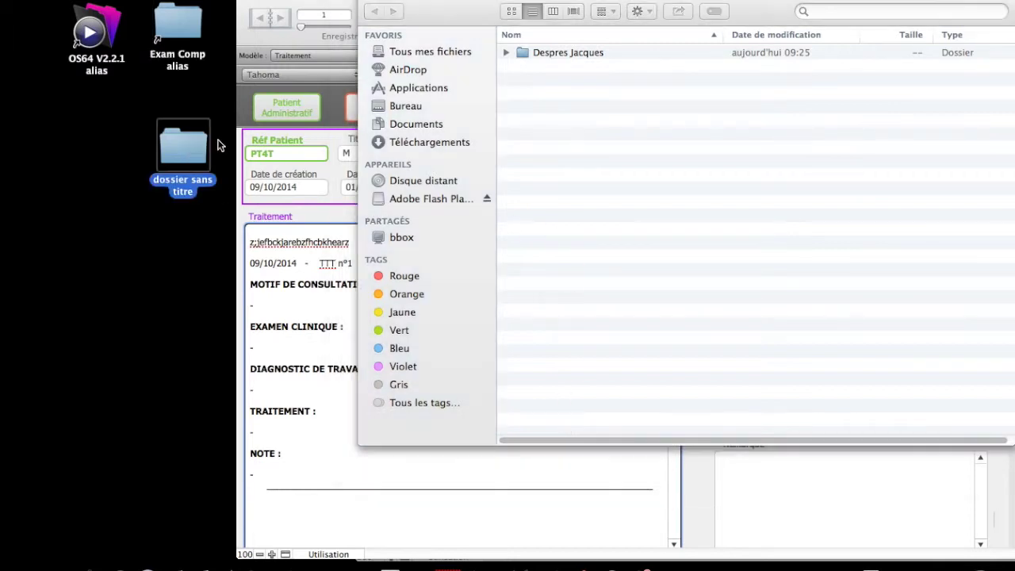
pyautogui.doubleClick(232, 68)
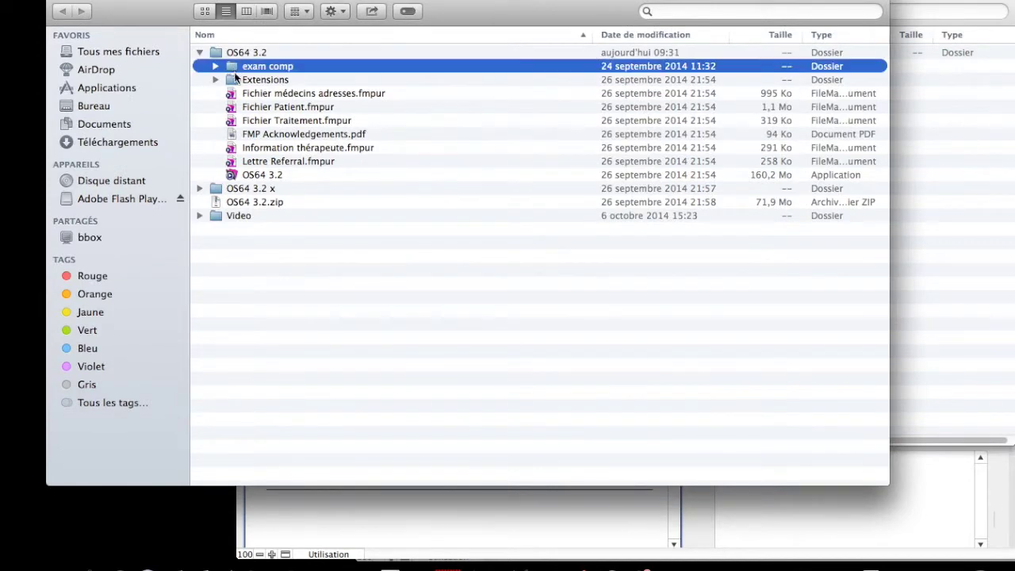